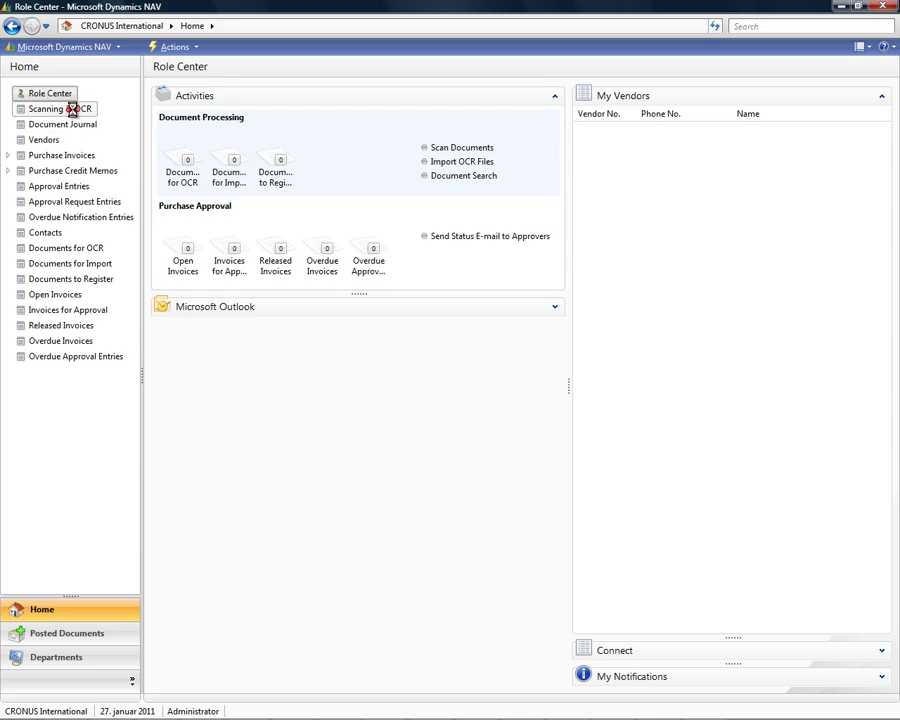
- Scan single-page, front-only invoices into the PURCHASE category from Scanning & OCR
{"action": "left_click", "coordinate": [72, 109]}
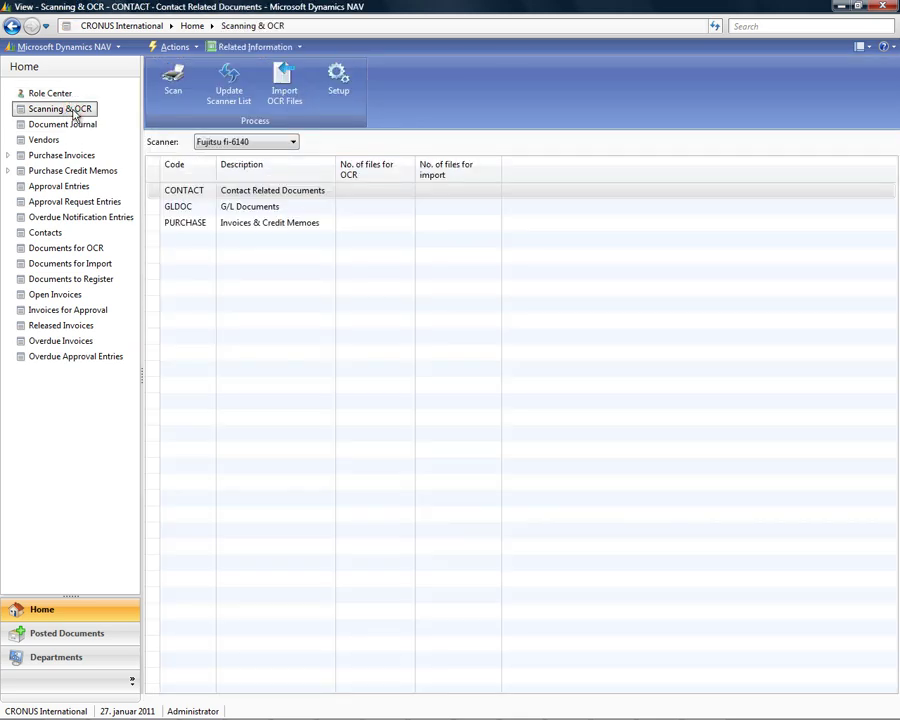
{"action": "left_click", "coordinate": [203, 223]}
{"action": "left_click", "coordinate": [172, 90]}
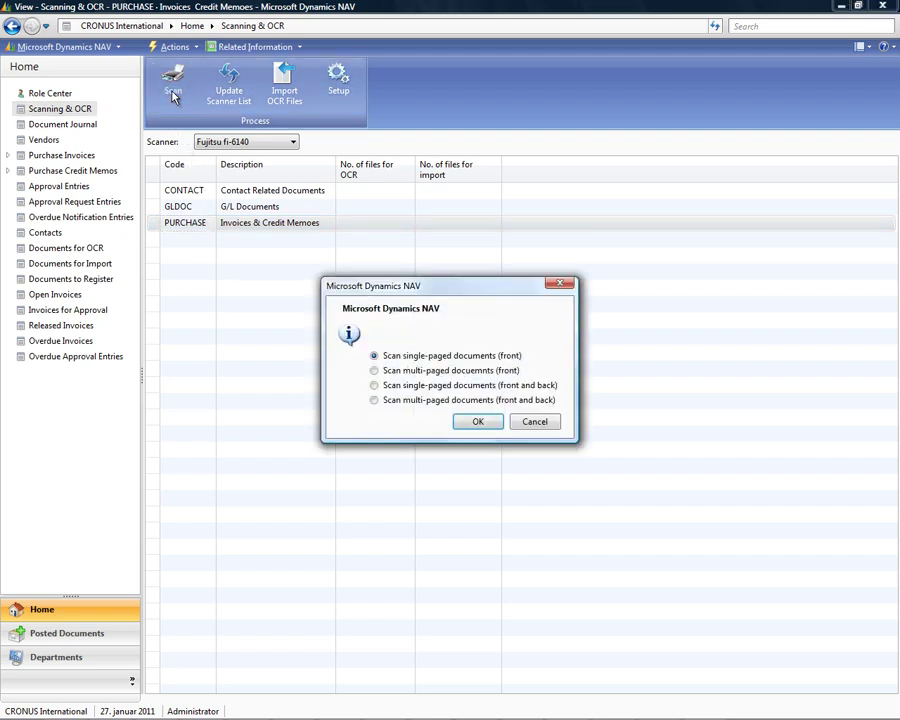
{"action": "left_click", "coordinate": [486, 424]}
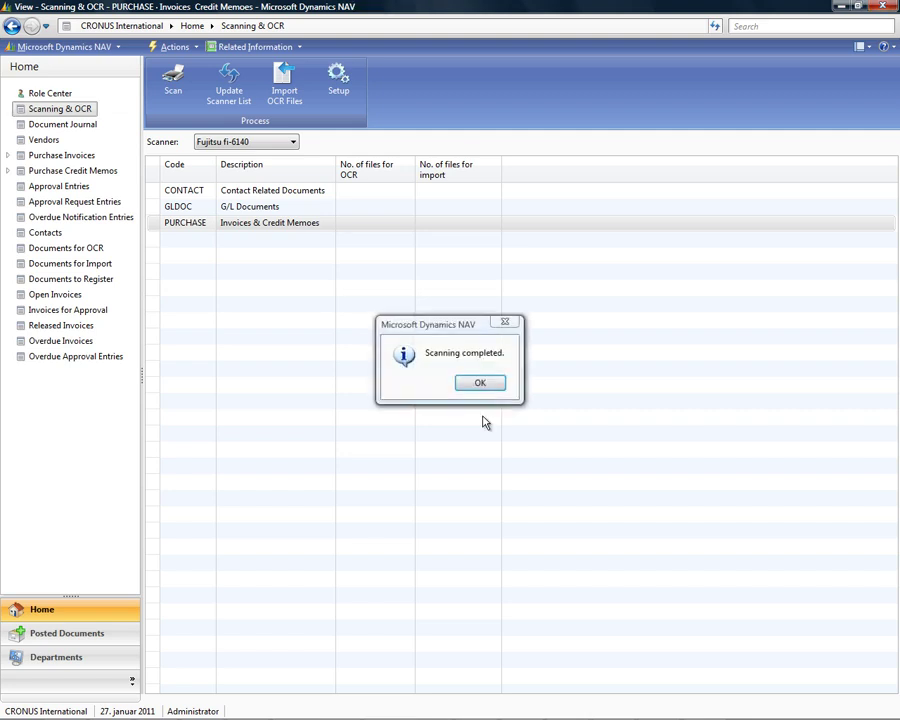
{"action": "left_click", "coordinate": [478, 384]}
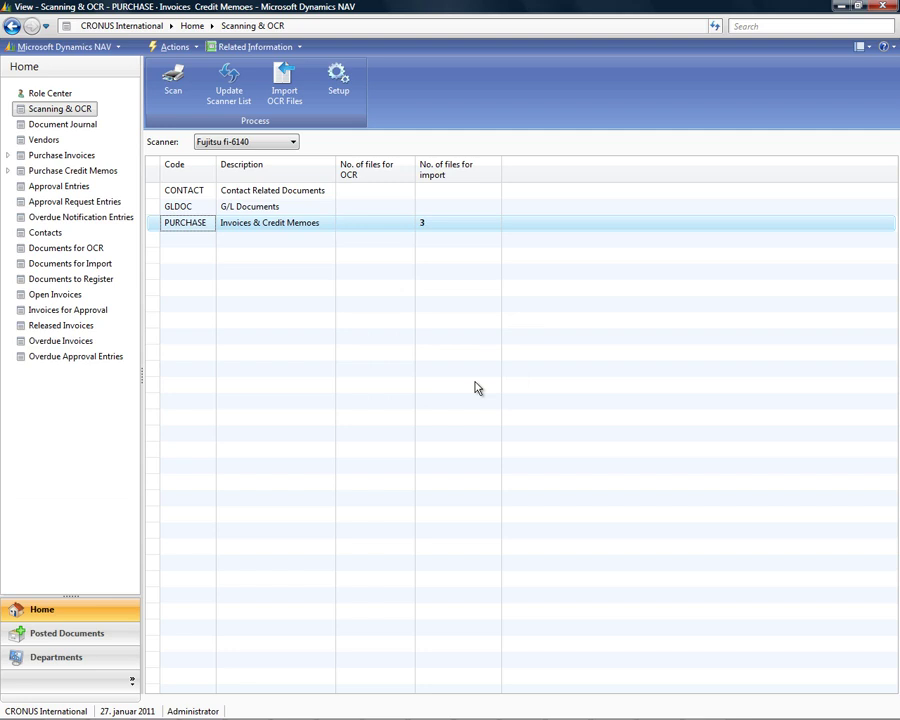
- Open the PURCHASE document journal in edit mode to list the three captured invoices
{"action": "left_click", "coordinate": [62, 124]}
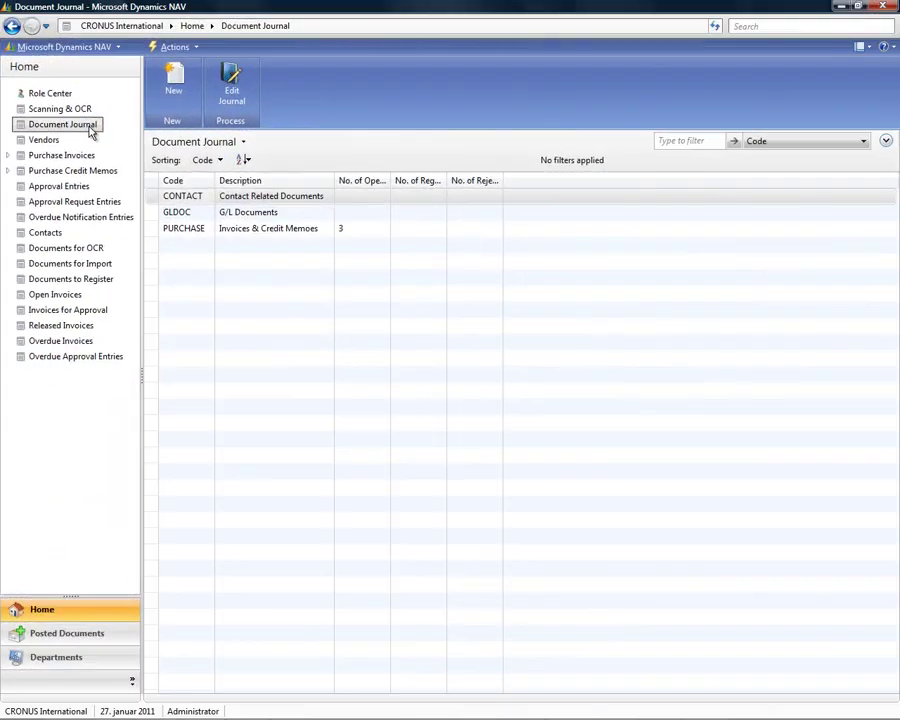
{"action": "left_click", "coordinate": [205, 230]}
{"action": "left_click", "coordinate": [231, 95]}
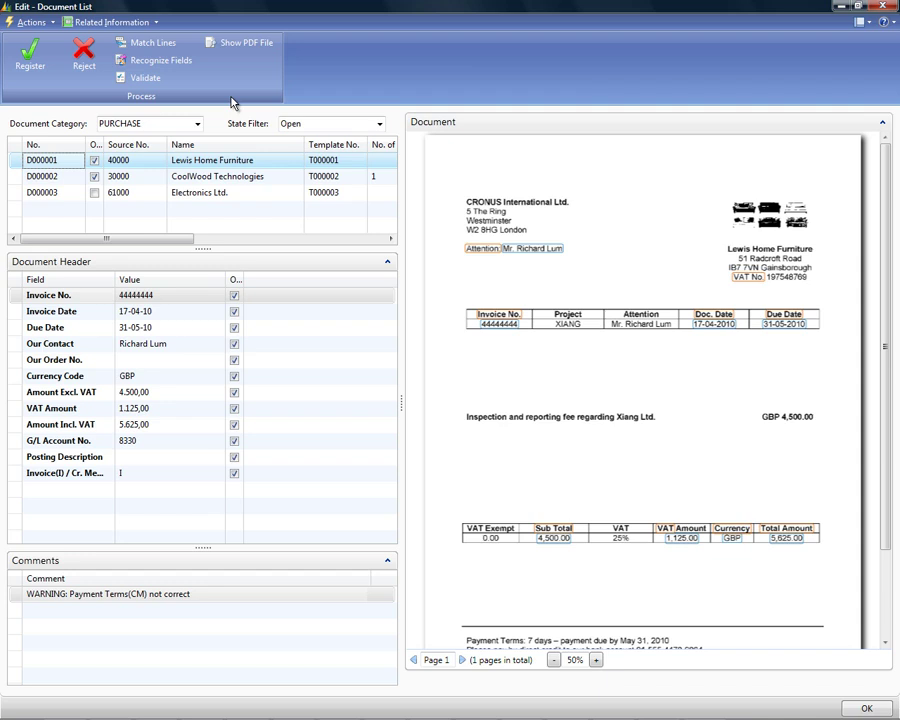
{"action": "left_click", "coordinate": [107, 301]}
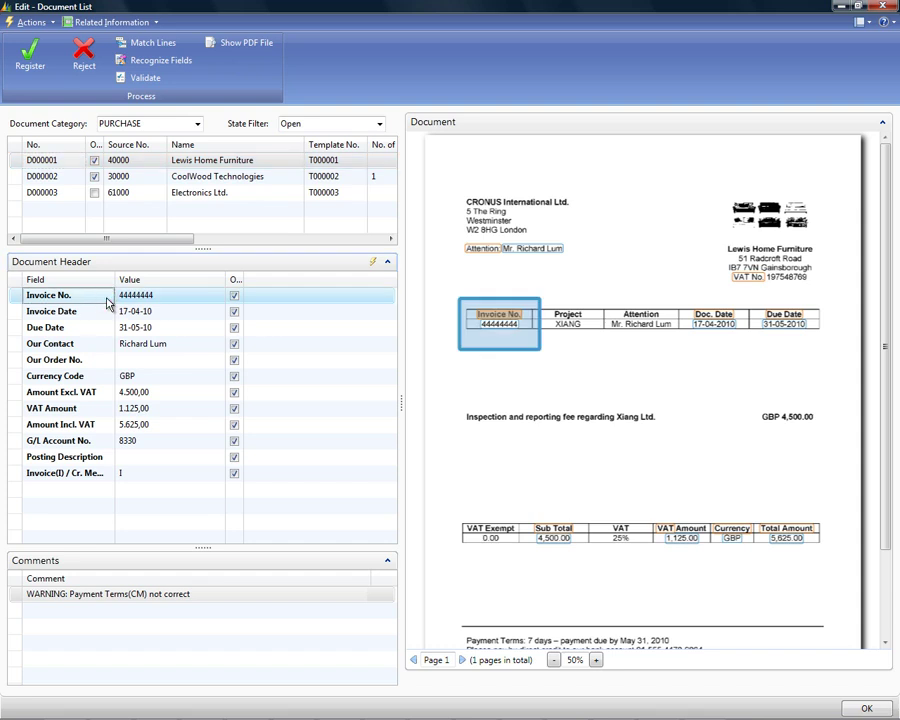
{"action": "left_click", "coordinate": [107, 311]}
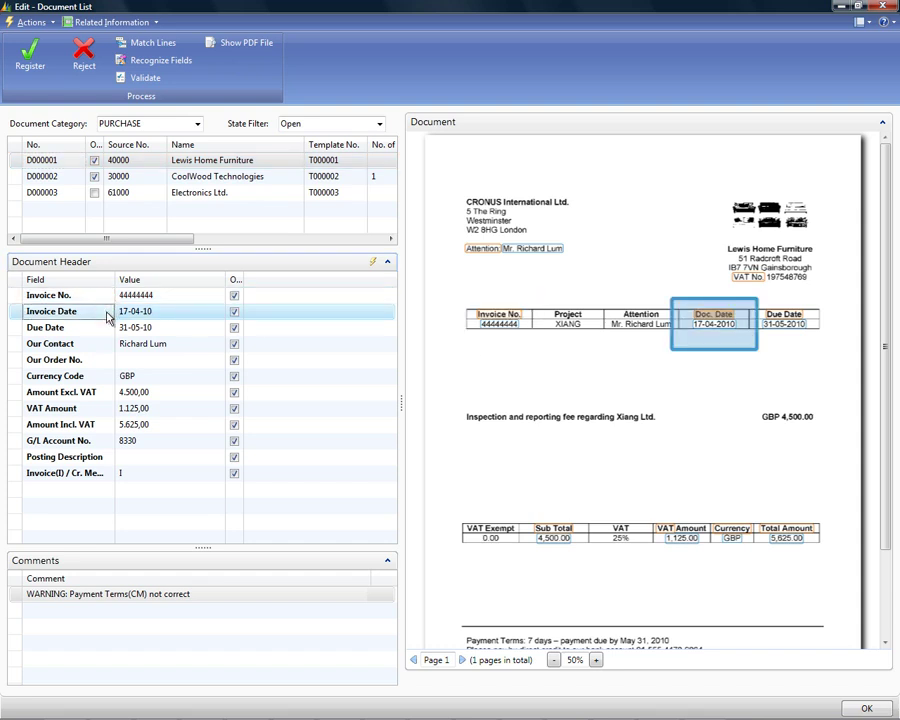
{"action": "left_click", "coordinate": [107, 327]}
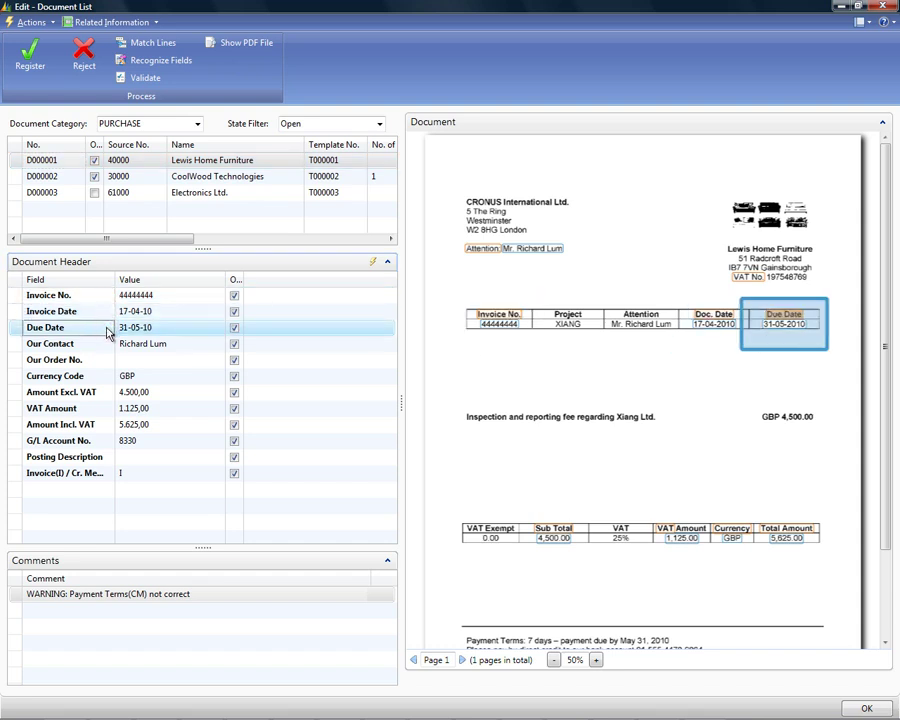
{"action": "left_click", "coordinate": [108, 344]}
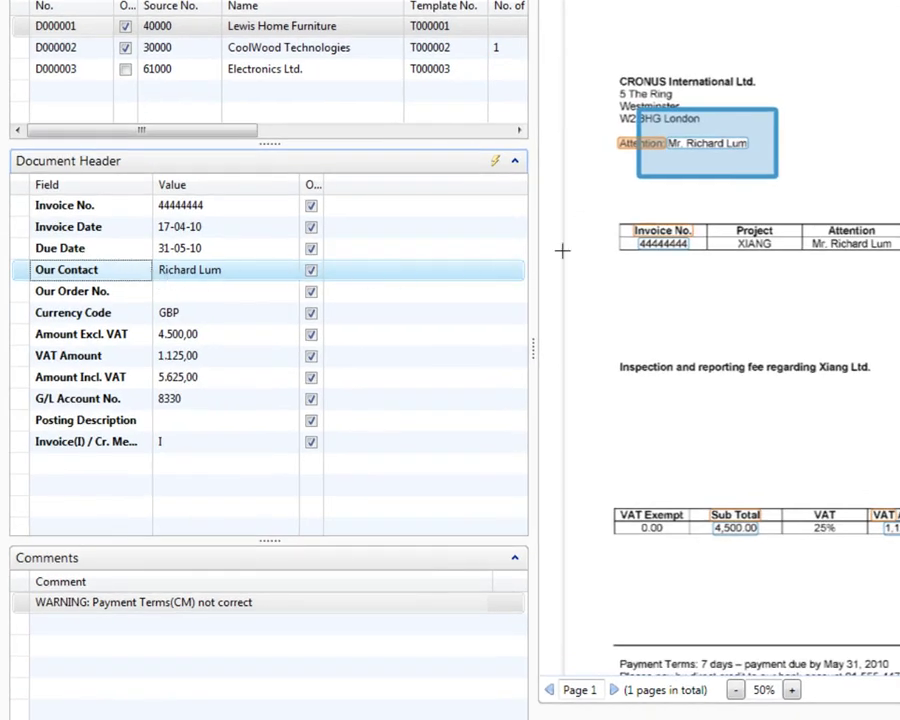
{"action": "left_click", "coordinate": [749, 244]}
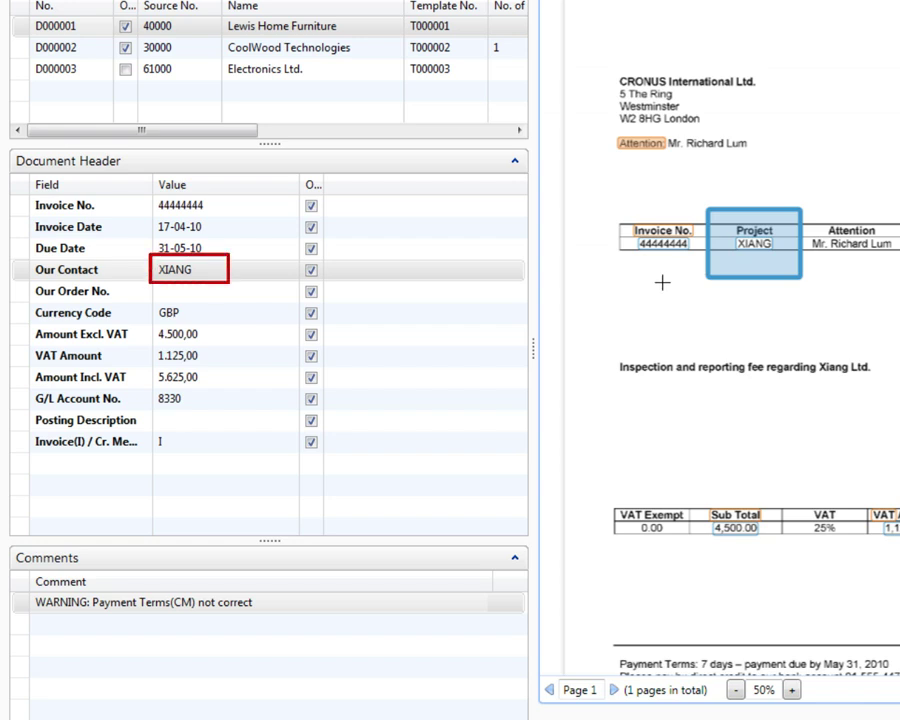
{"action": "left_click_drag", "start_coordinate": [673, 163], "coordinate": [746, 135]}
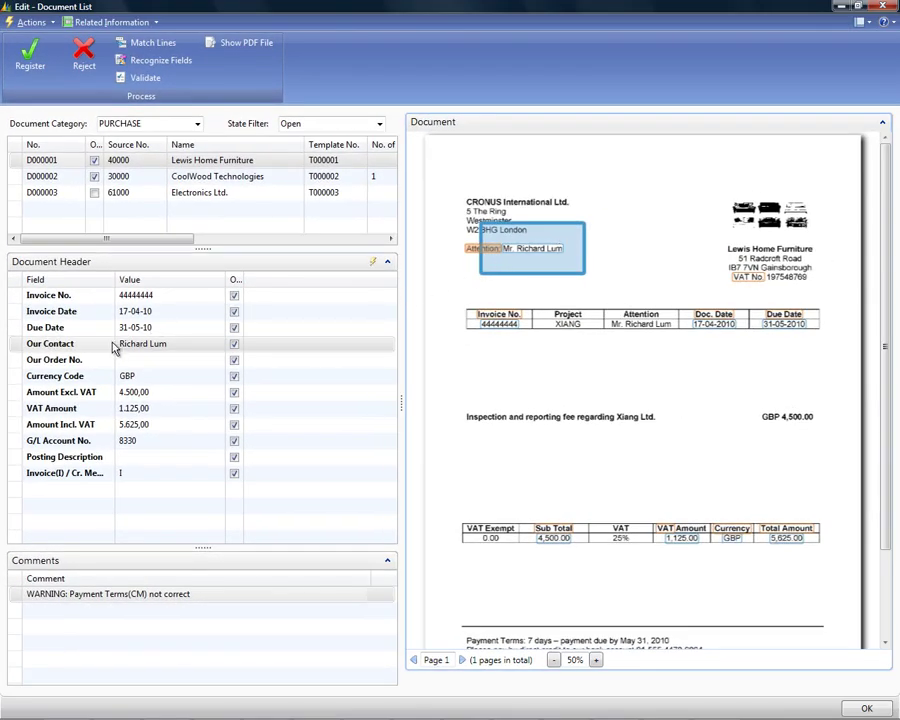
- Check the captured contact, currency, net, VAT and total values, then register the Lewis Home Furniture invoice
{"action": "left_click", "coordinate": [110, 346]}
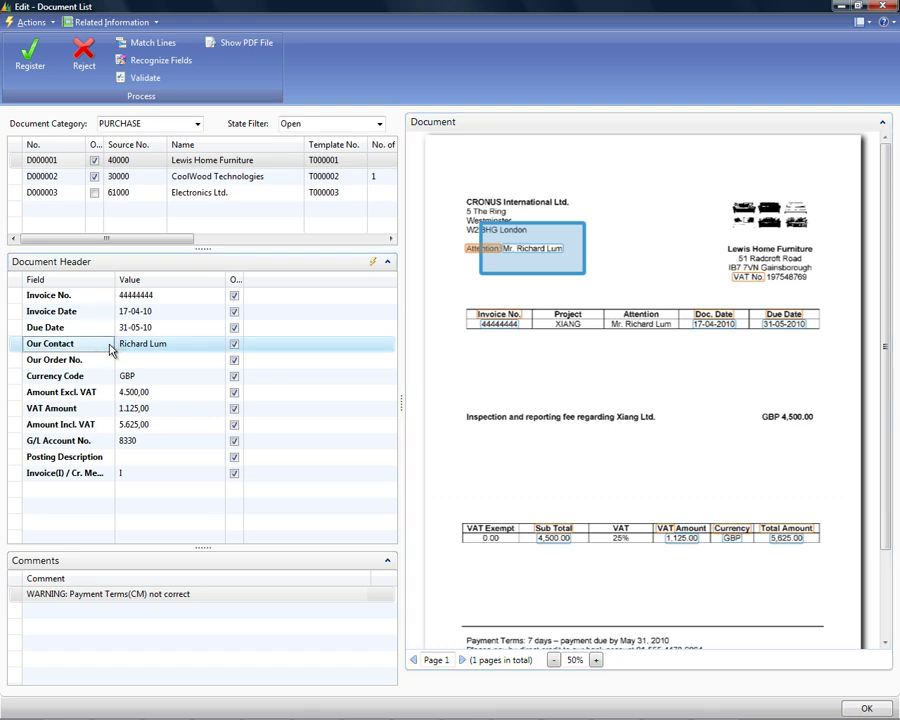
{"action": "left_click", "coordinate": [108, 377]}
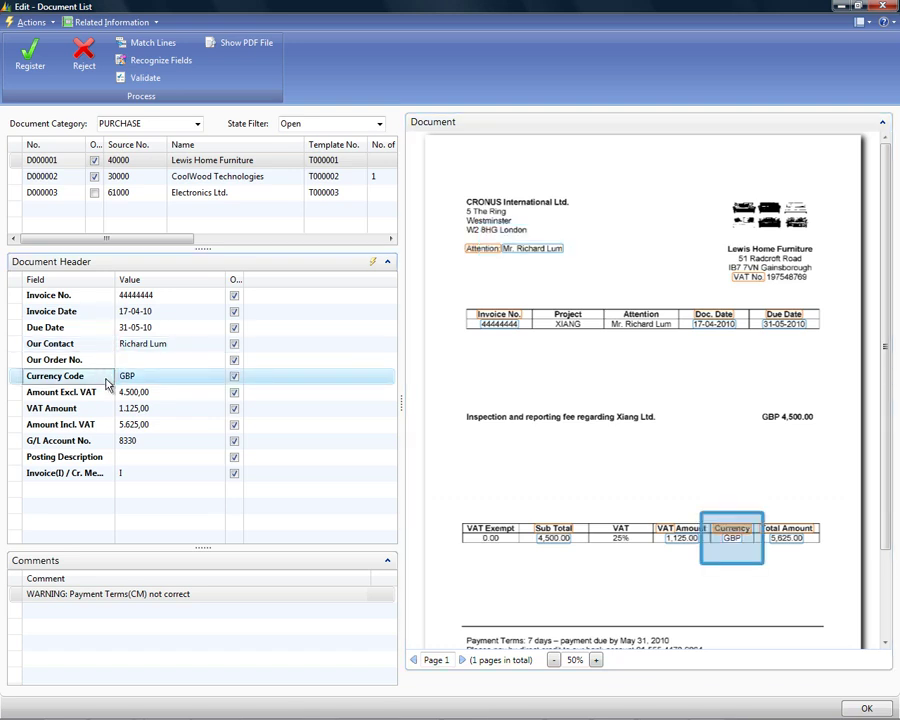
{"action": "left_click", "coordinate": [108, 394]}
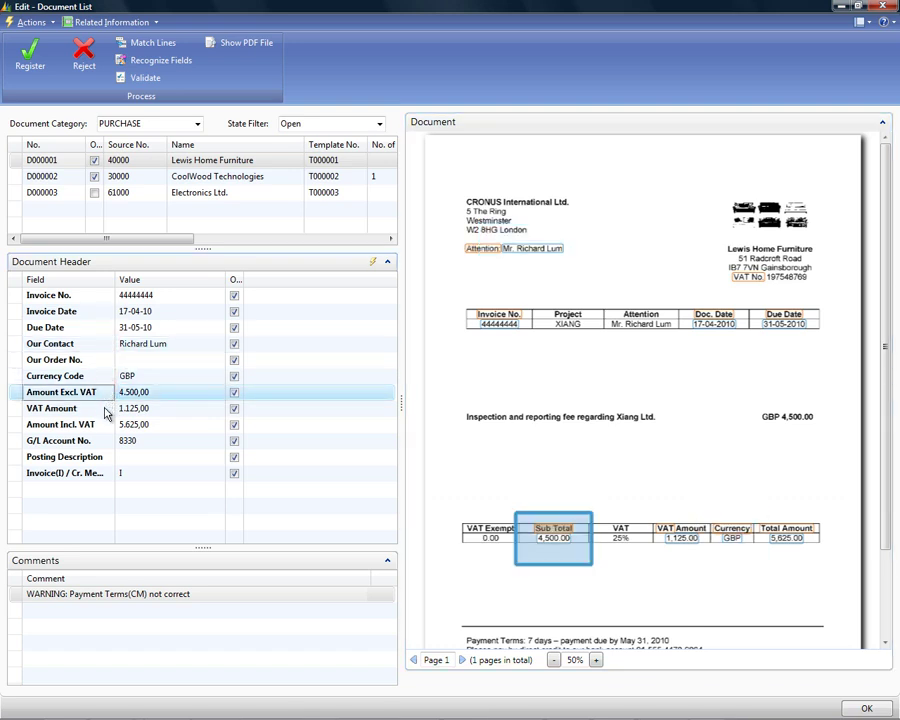
{"action": "left_click", "coordinate": [106, 410]}
{"action": "left_click", "coordinate": [105, 425]}
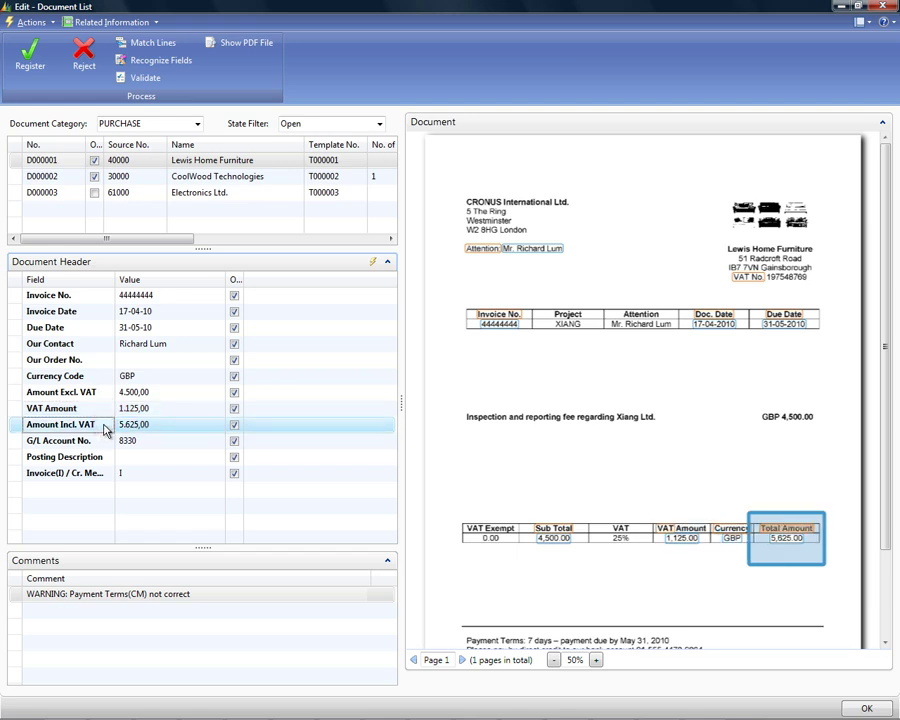
{"action": "left_click", "coordinate": [37, 66]}
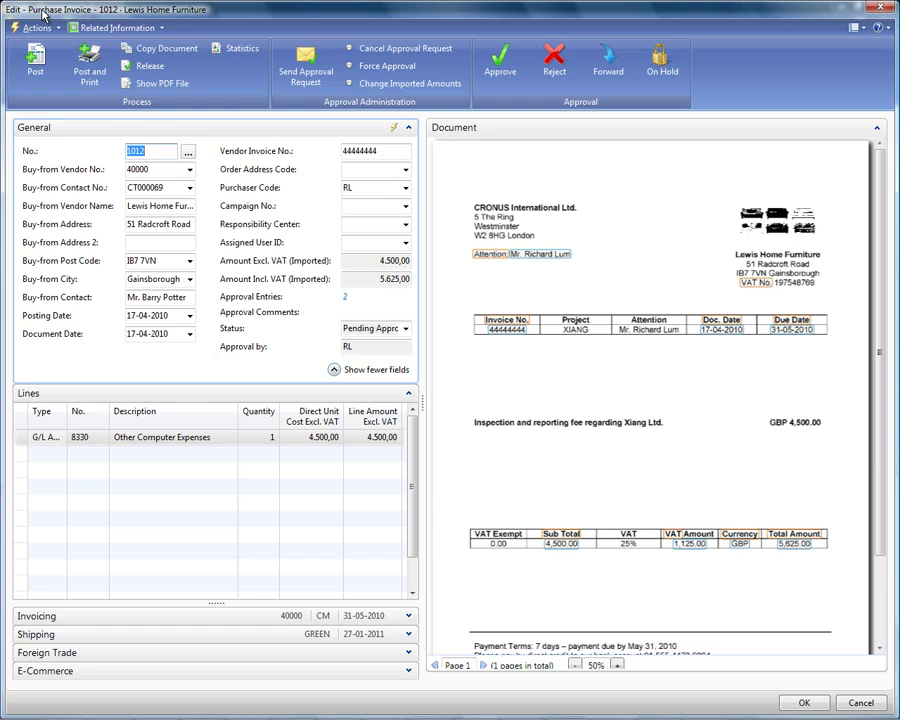
- Close purchase invoice 1012 to return to the Document List
{"action": "left_click", "coordinate": [882, 8]}
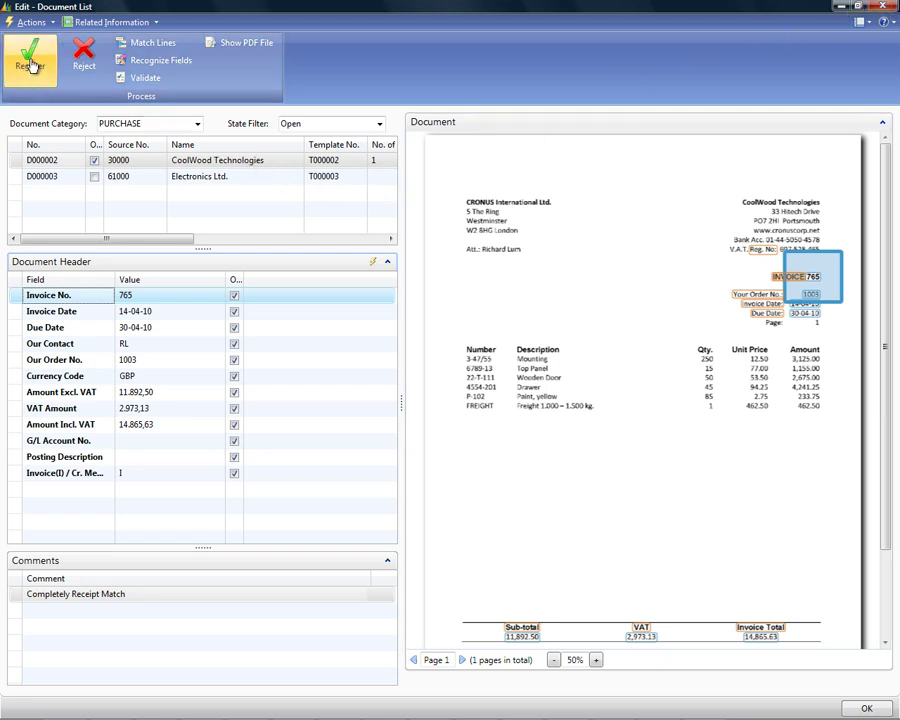
- Register the CoolWood Technologies invoice as purchase invoice 1013, then close it
{"action": "left_click", "coordinate": [31, 65]}
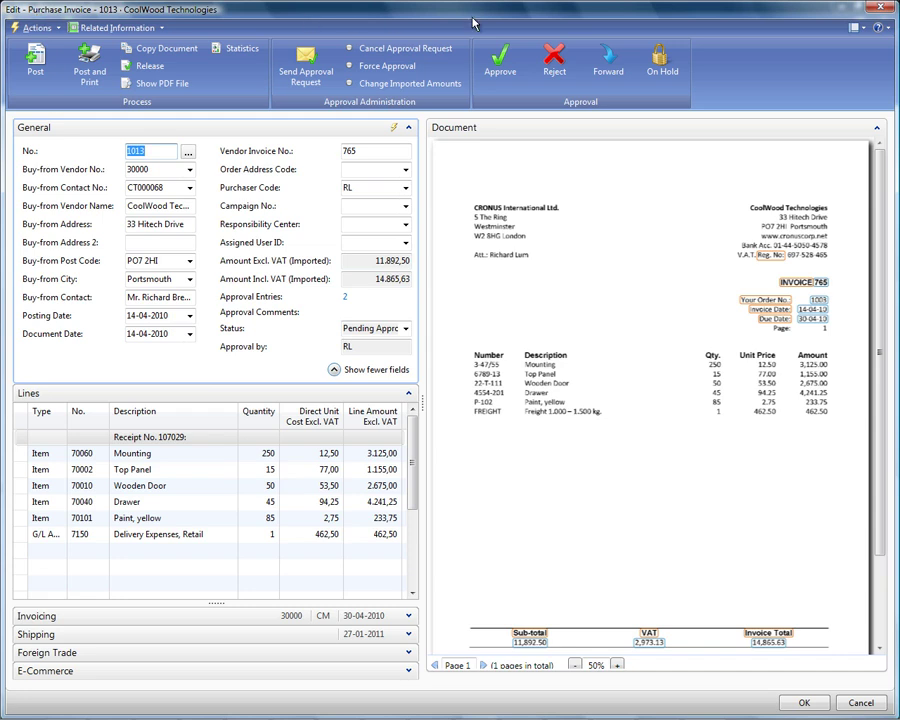
{"action": "left_click", "coordinate": [878, 9]}
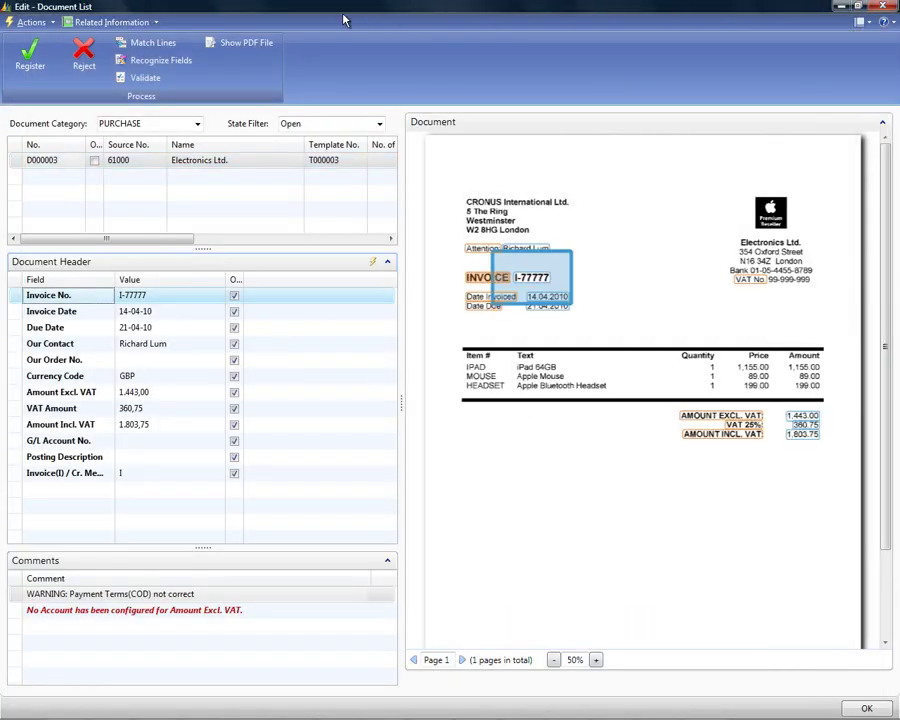
- Open the full card for Electronics Ltd. document D000003
{"action": "left_click", "coordinate": [148, 22]}
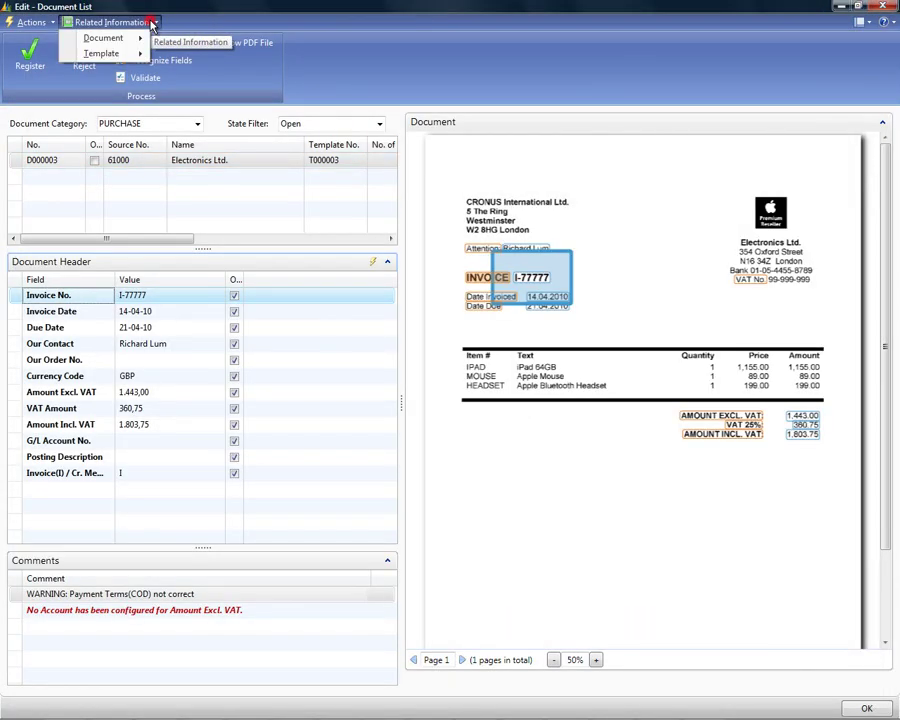
{"action": "mouse_move", "coordinate": [140, 42]}
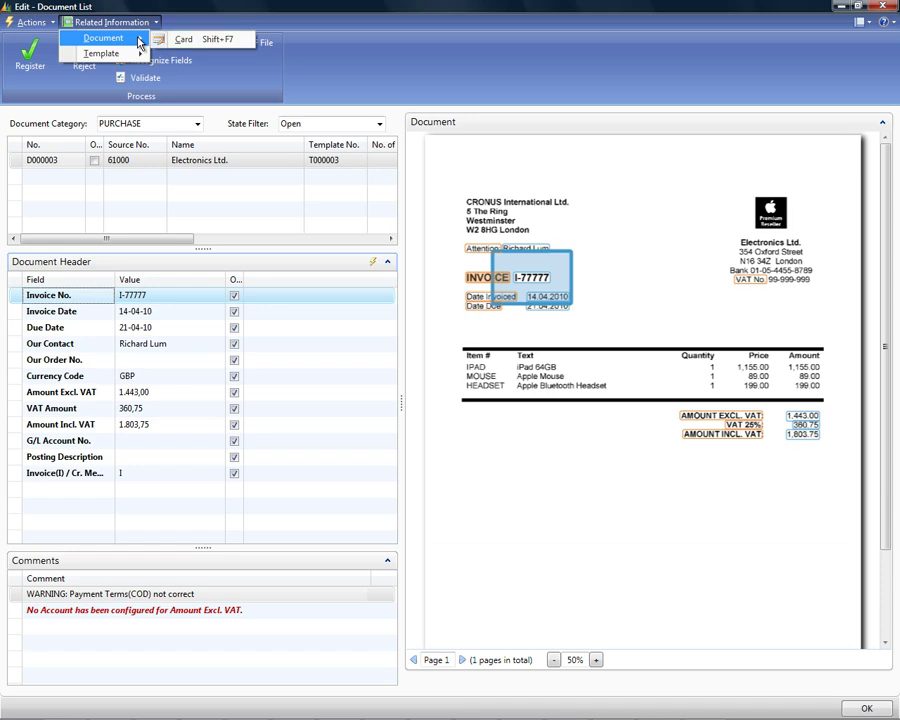
{"action": "left_click", "coordinate": [183, 39]}
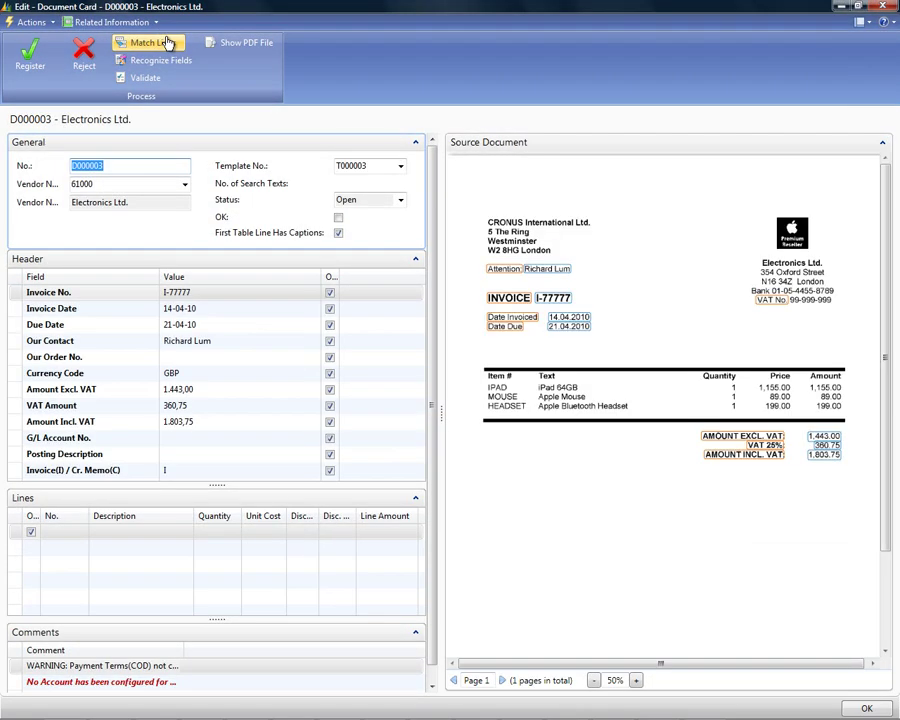
- Set Recognize Lines to Yes on template T000003 and save the template card
{"action": "left_click", "coordinate": [128, 24]}
{"action": "mouse_move", "coordinate": [128, 42]}
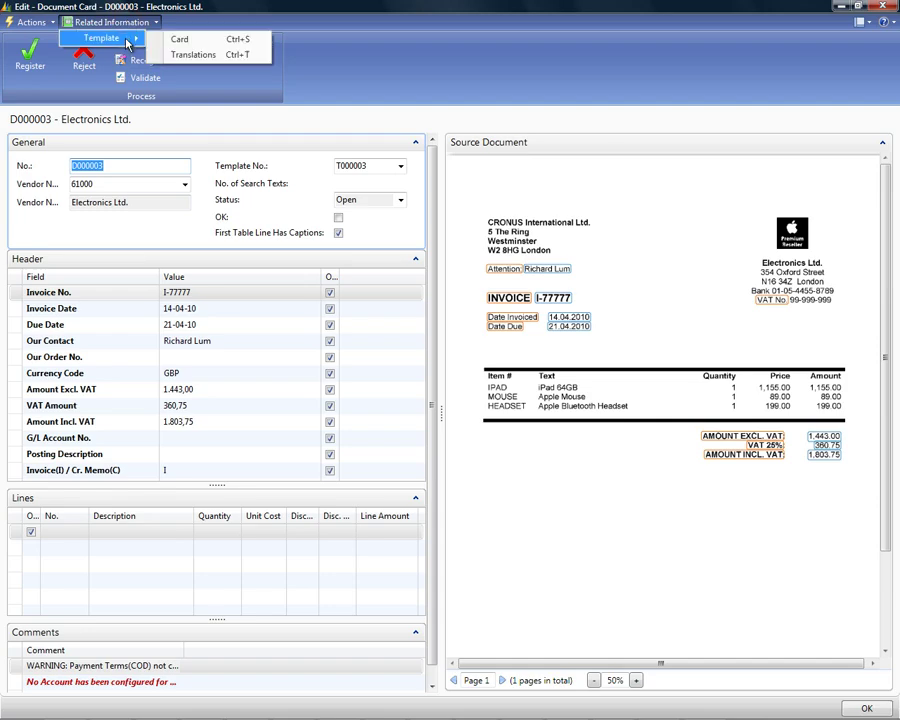
{"action": "left_click", "coordinate": [172, 40]}
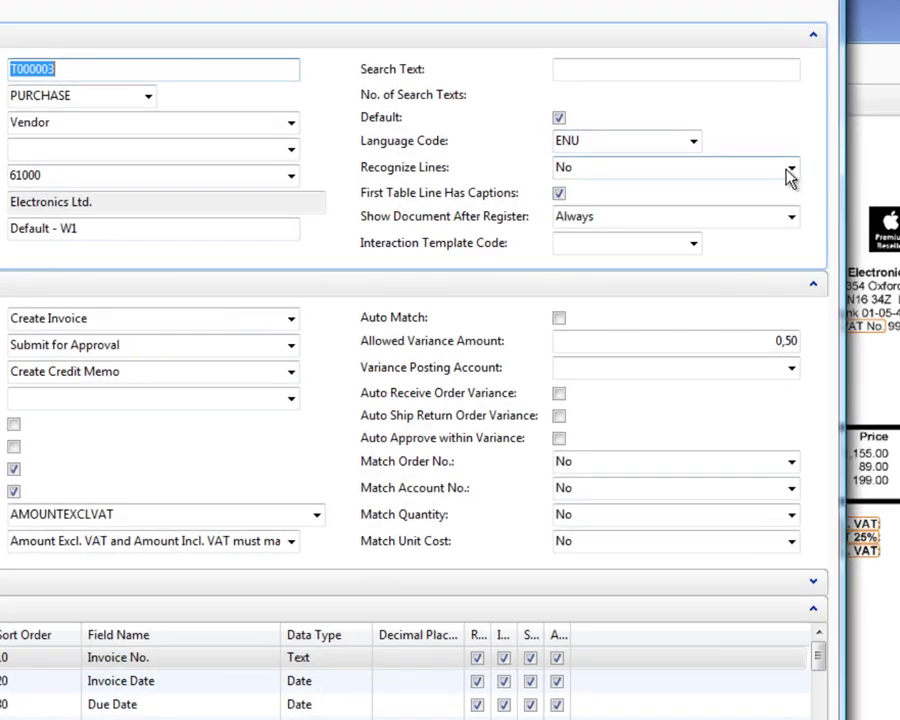
{"action": "left_click", "coordinate": [723, 191]}
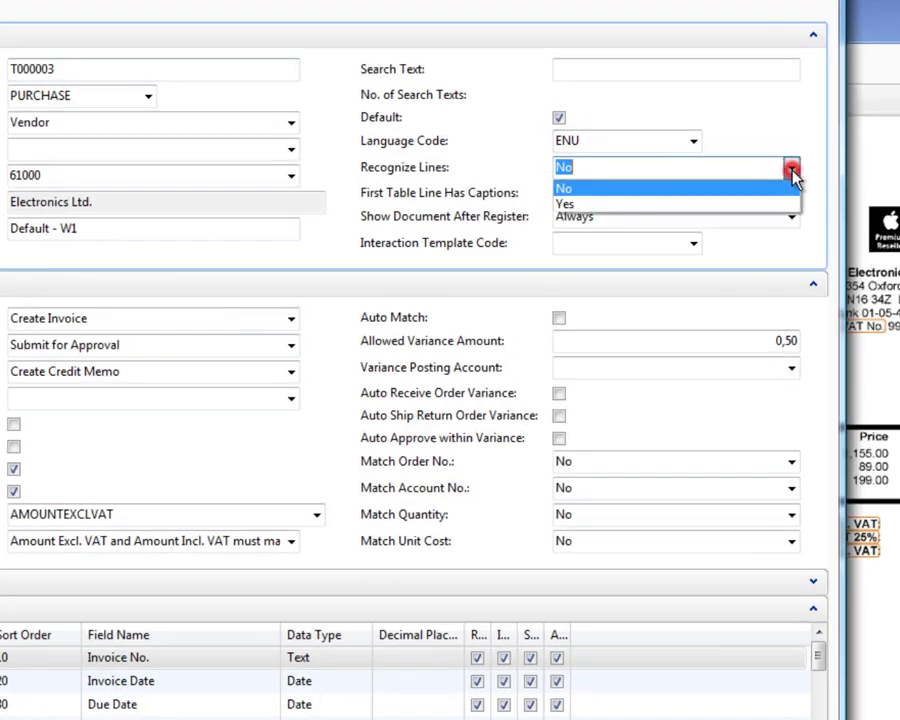
{"action": "left_click", "coordinate": [785, 203]}
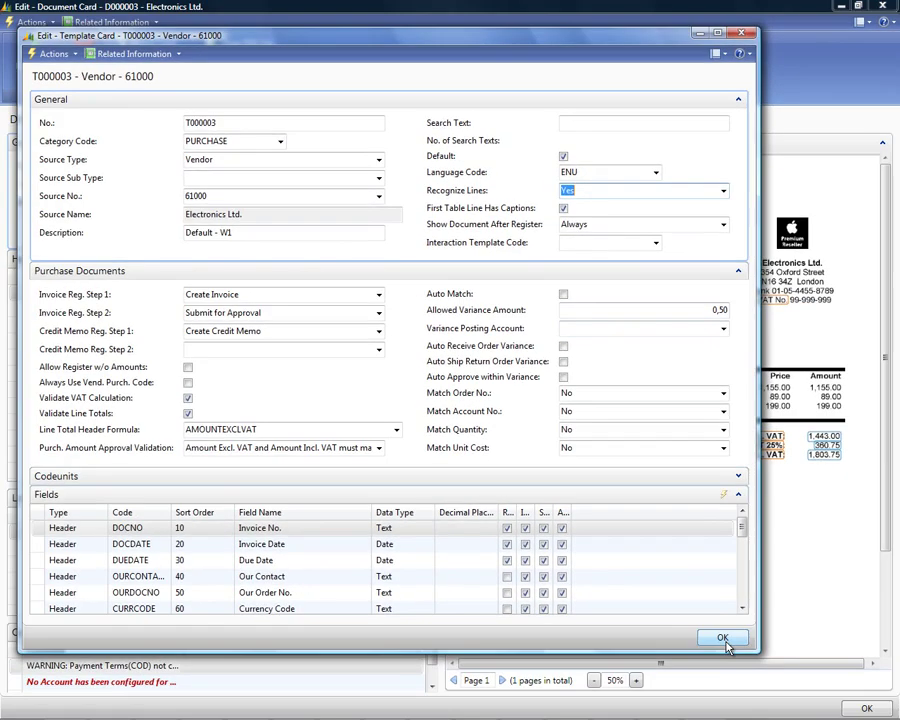
{"action": "left_click", "coordinate": [727, 641]}
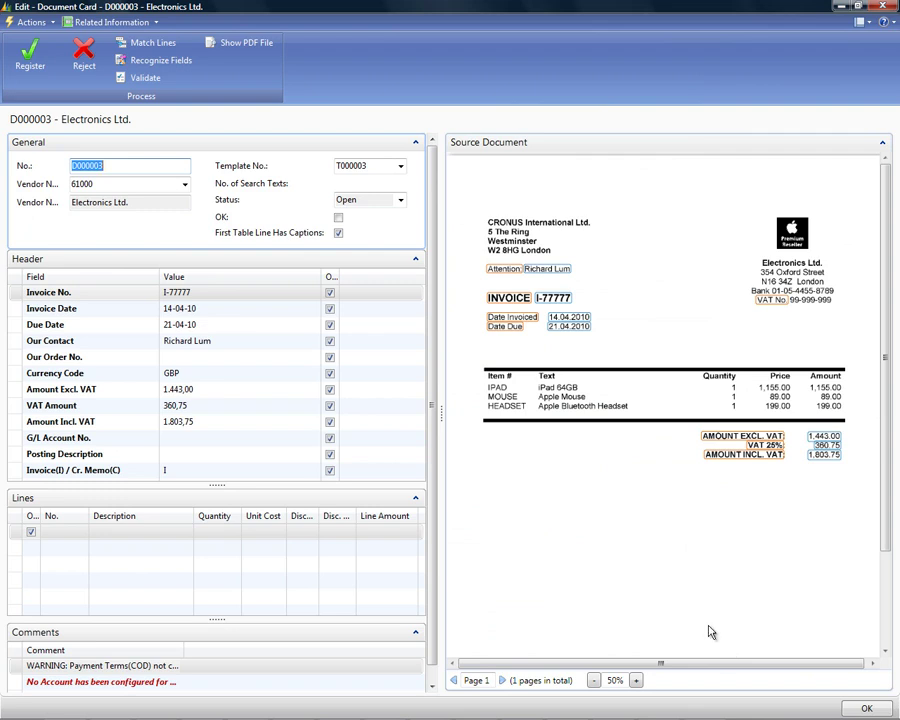
- Recognize the IPAD, MOUSE and HEADSET lines and register the Electronics Ltd. invoice as 1014
{"action": "left_click", "coordinate": [168, 64]}
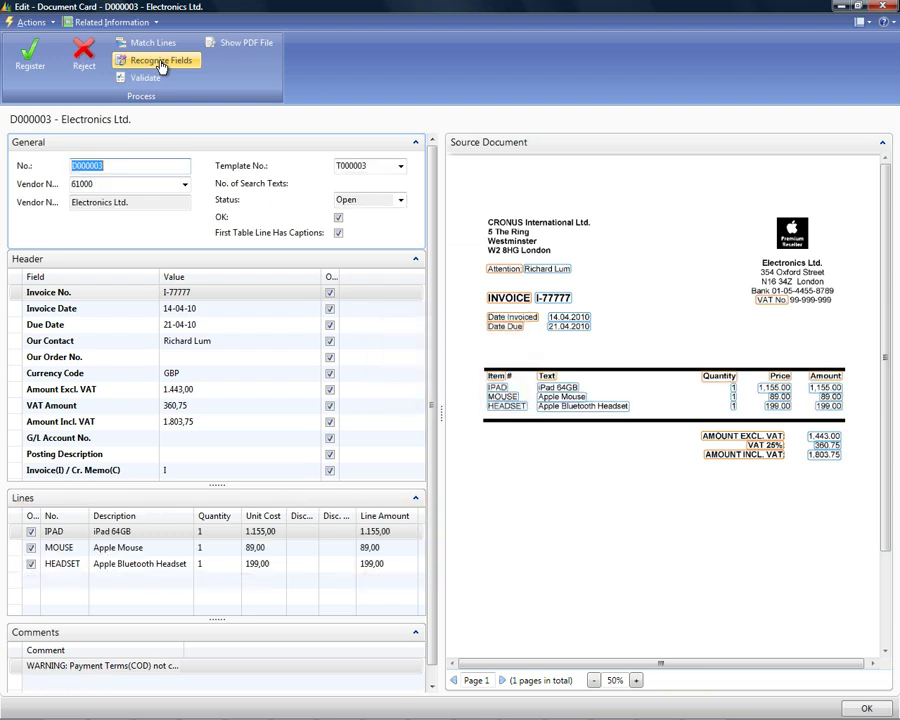
{"action": "left_click", "coordinate": [26, 59]}
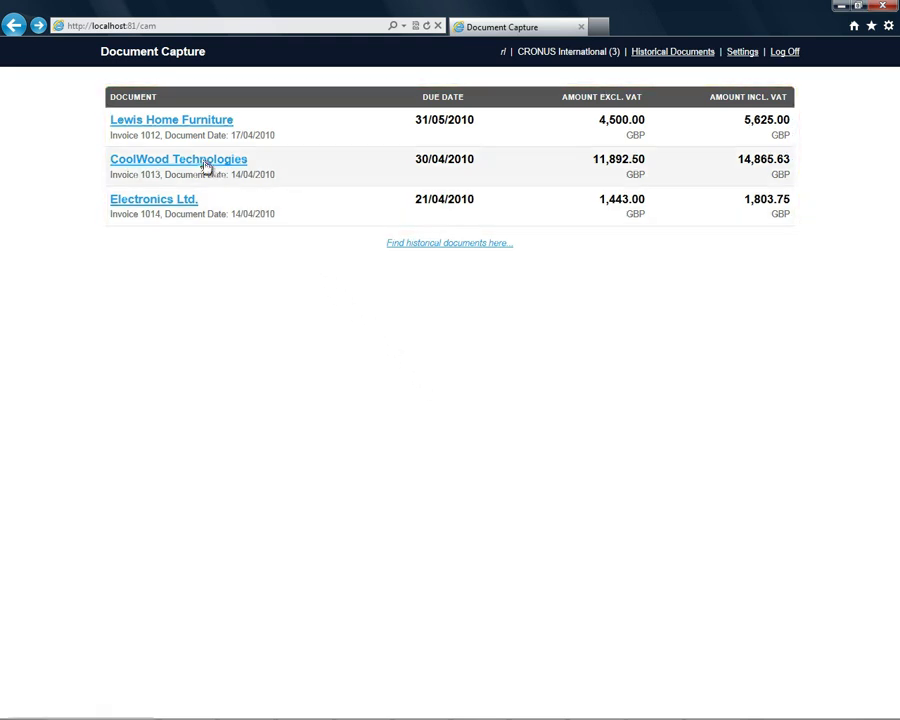
- Assign invoice 1012's line to G/L account 8310 Software and approve it to AH
{"action": "left_click", "coordinate": [188, 120]}
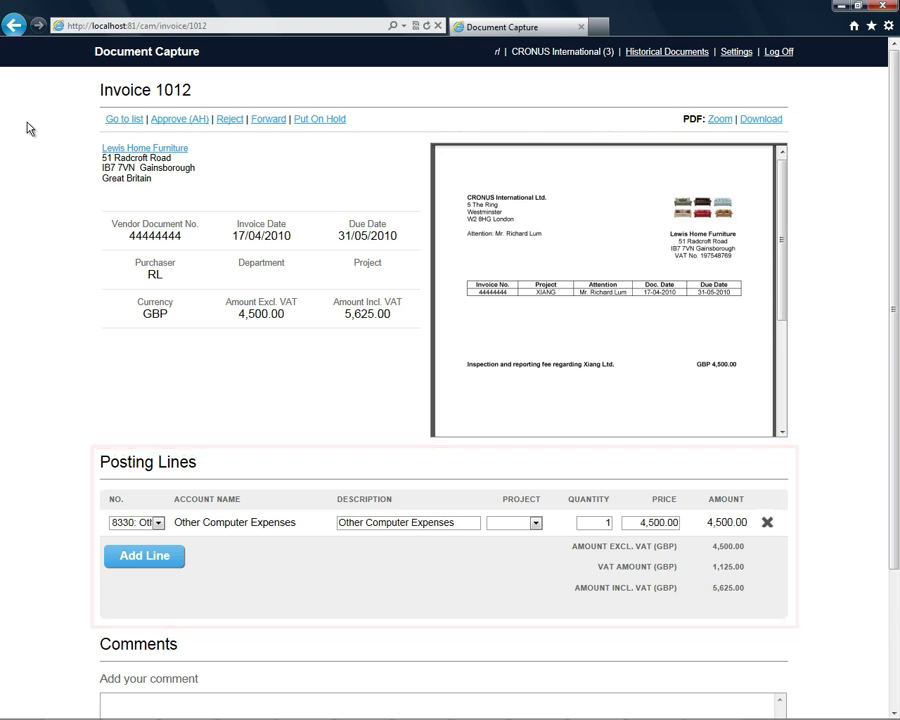
{"action": "scroll", "coordinate": [28, 128], "scroll_direction": "down", "scroll_amount": 3}
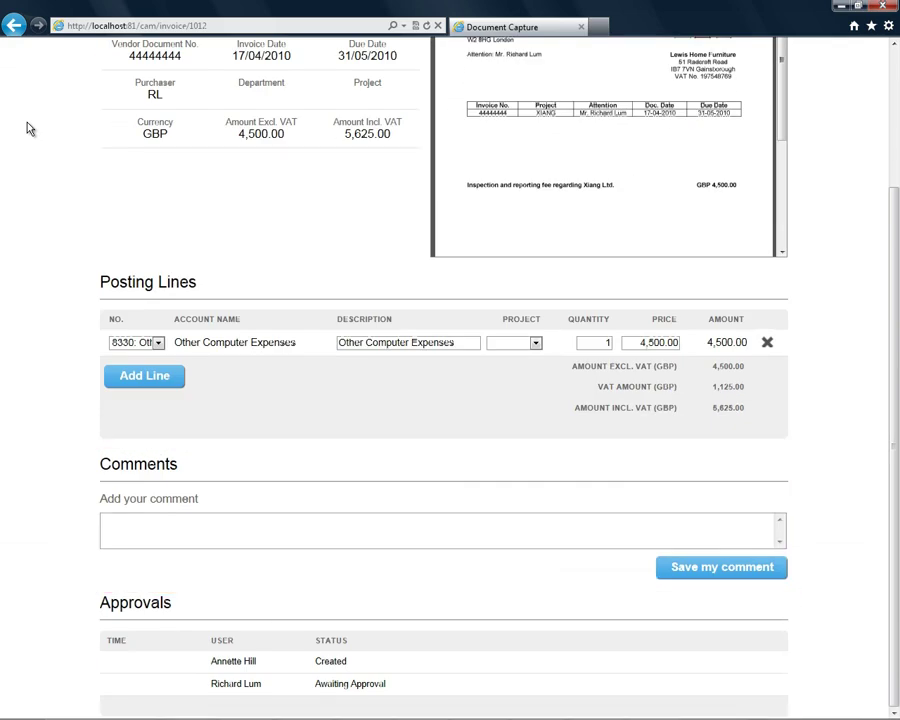
{"action": "left_click", "coordinate": [143, 343]}
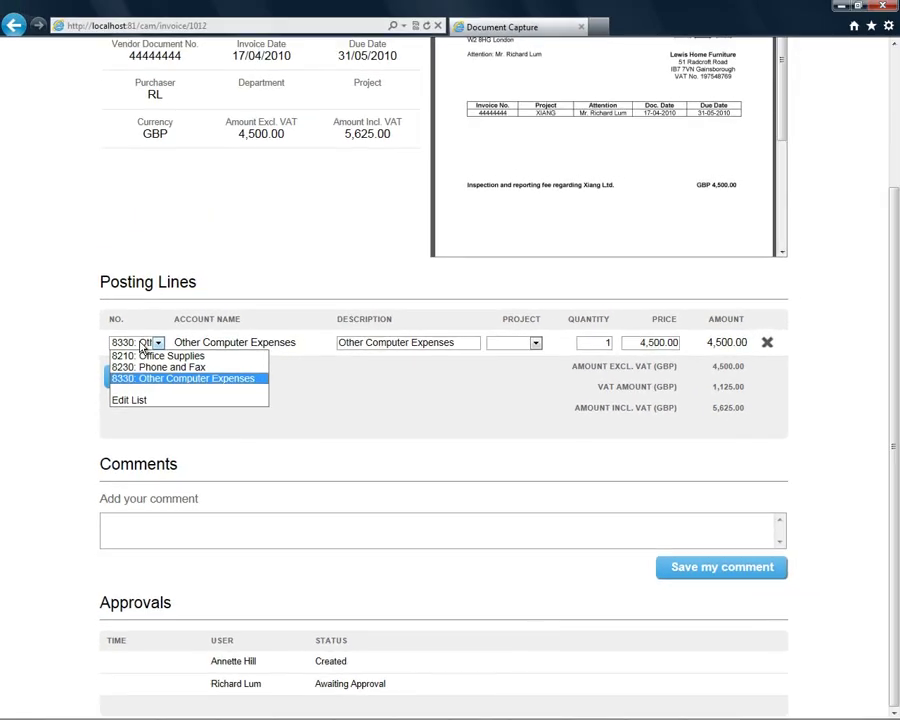
{"action": "left_click", "coordinate": [141, 400]}
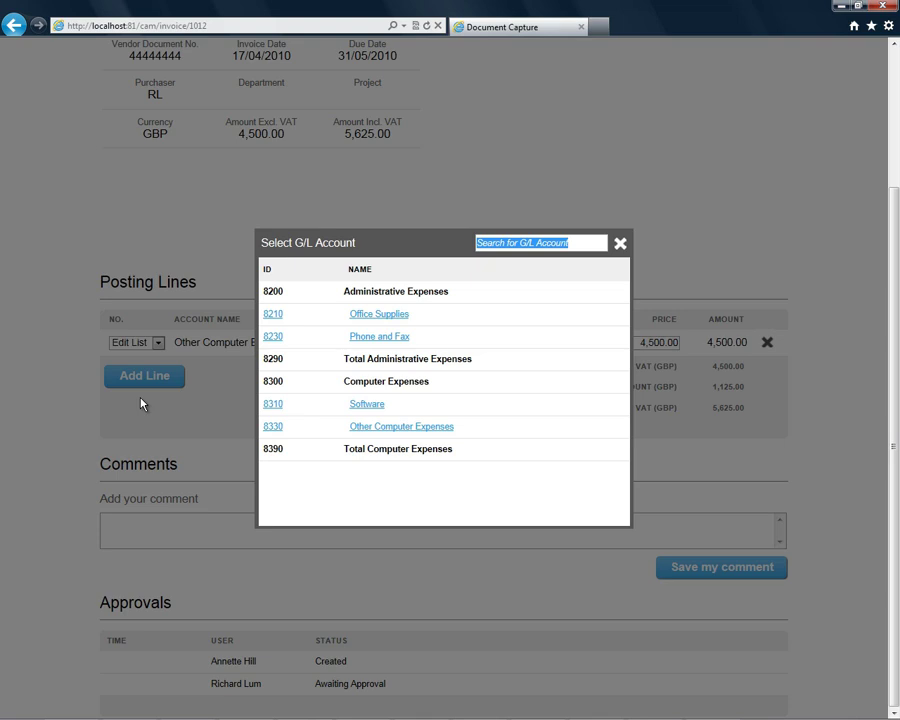
{"action": "left_click", "coordinate": [272, 406]}
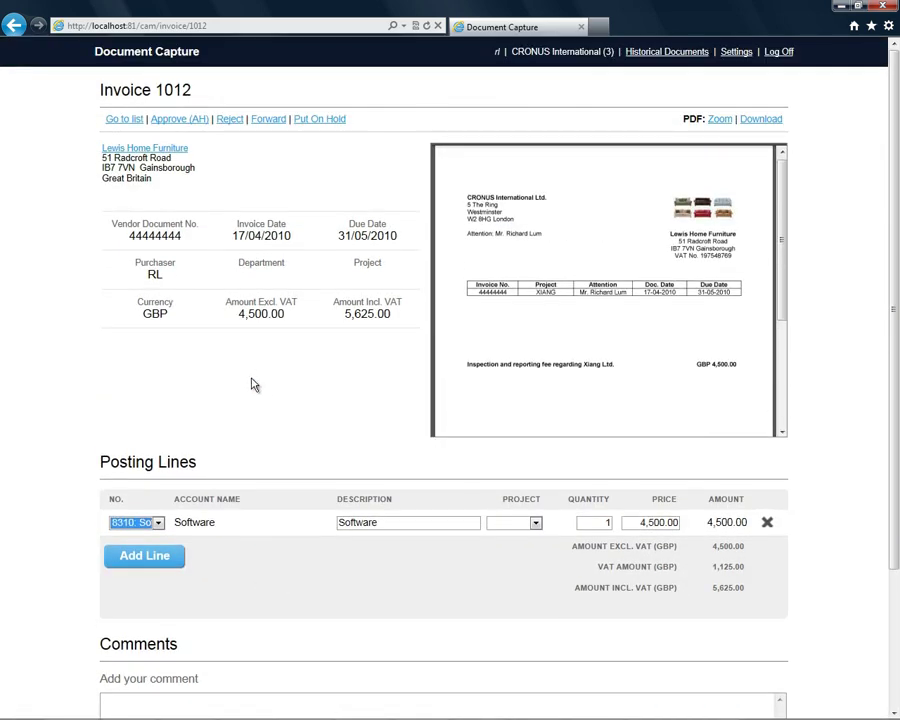
{"action": "left_click", "coordinate": [200, 121]}
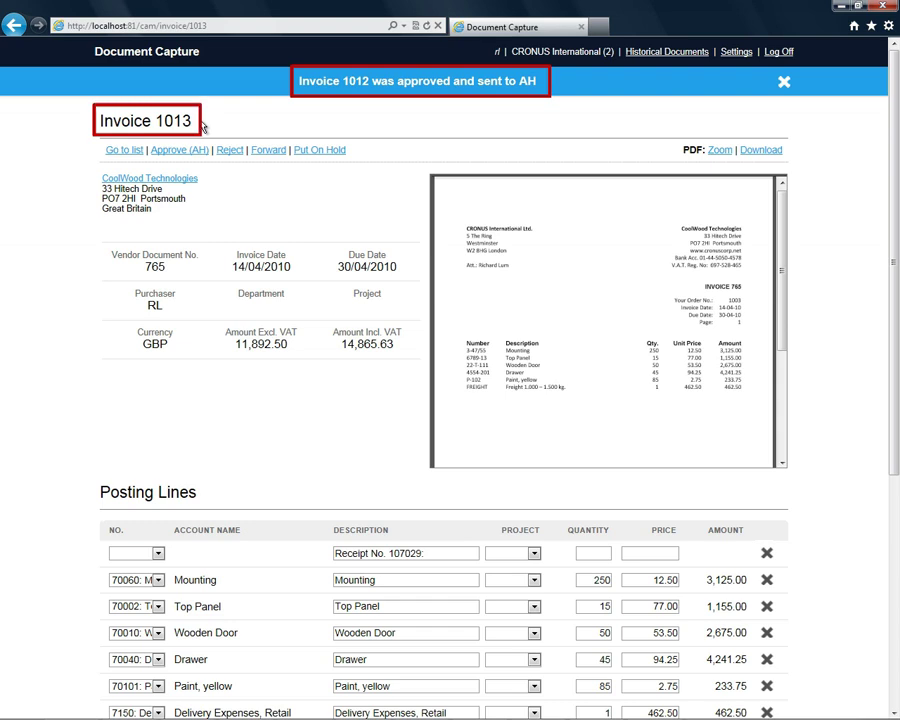
- Reject invoice 1013 with comment 'We never received the goods', then approve invoice 1014
{"action": "left_click", "coordinate": [783, 84]}
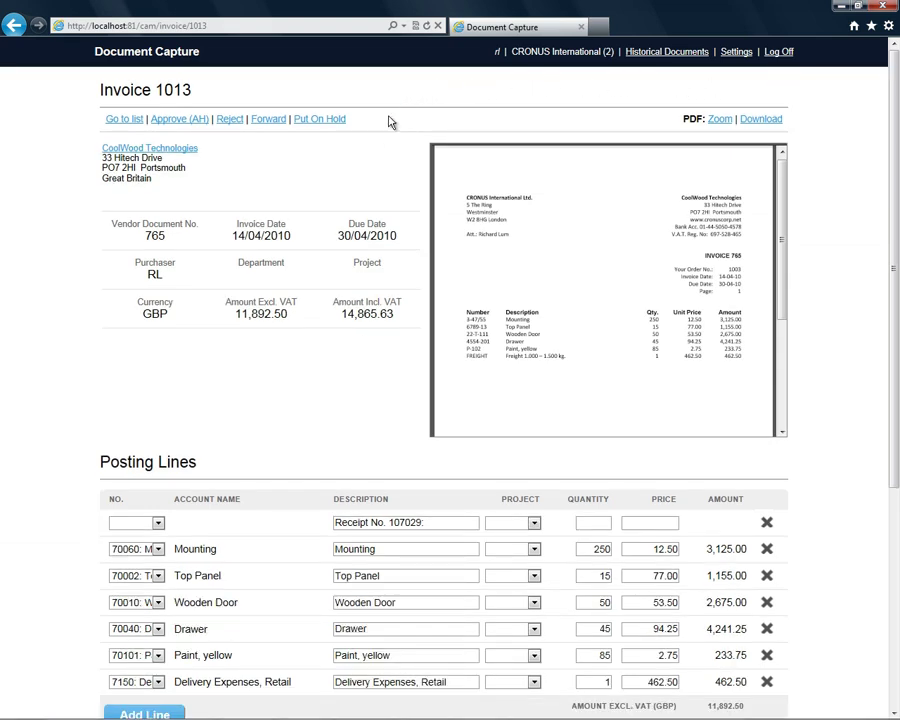
{"action": "left_click", "coordinate": [232, 122]}
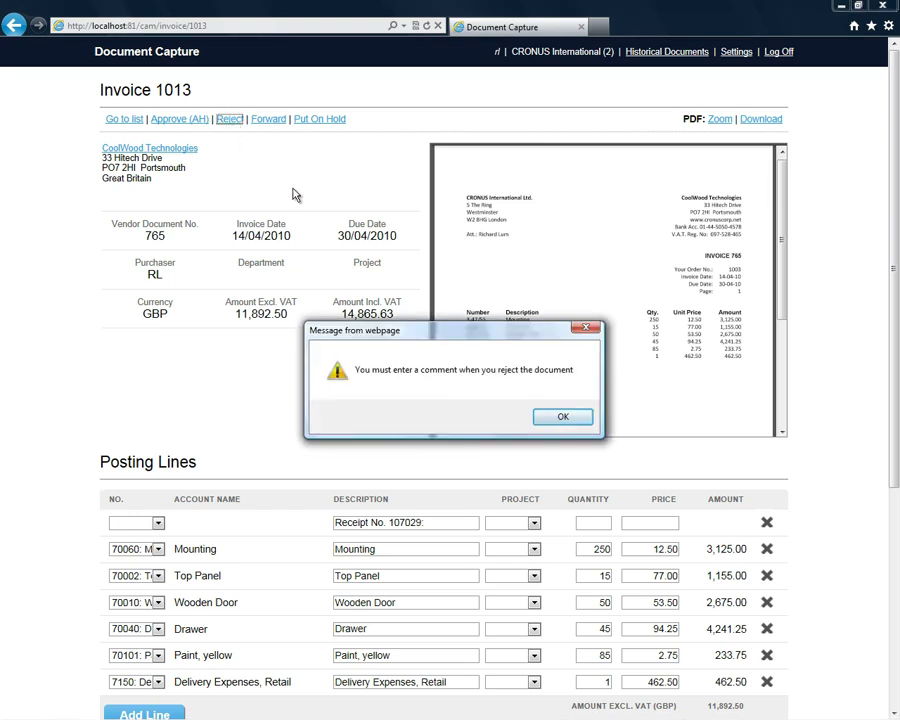
{"action": "left_click", "coordinate": [550, 420]}
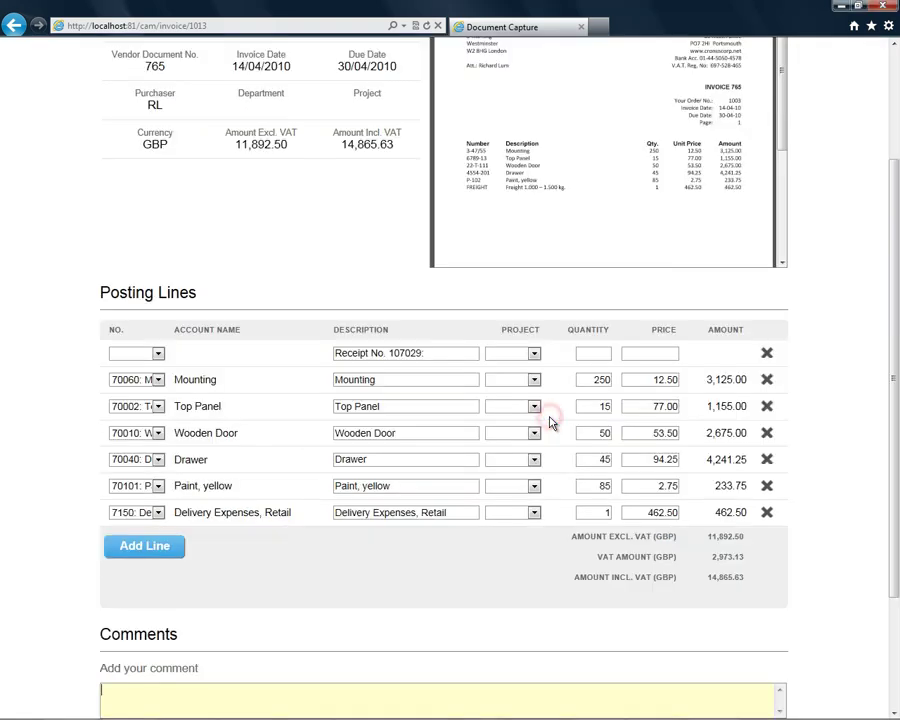
{"action": "type", "text": "We never rec"}
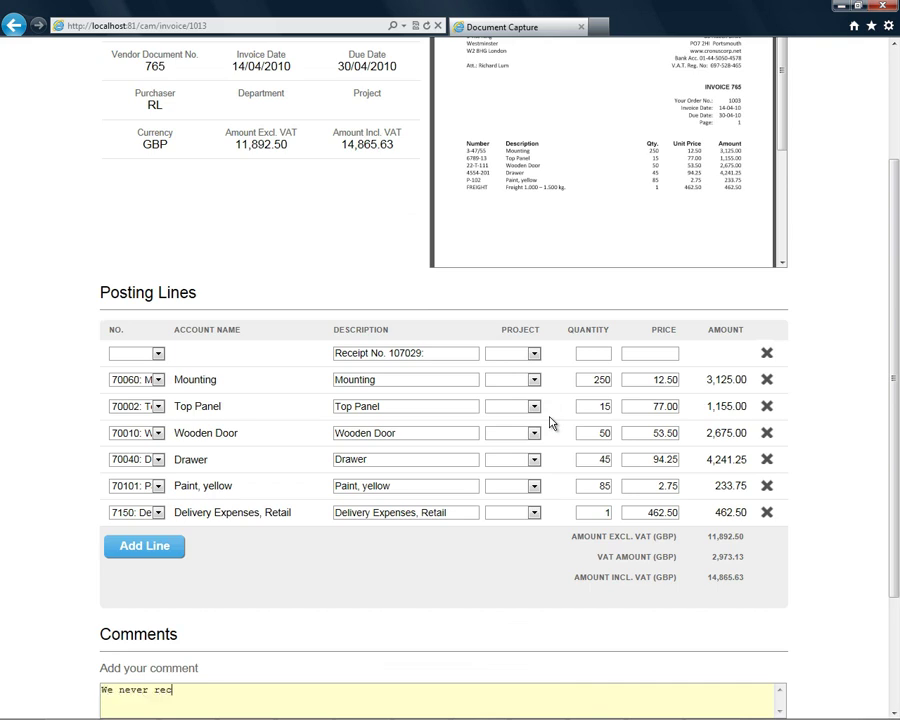
{"action": "type", "text": "eived the goods"}
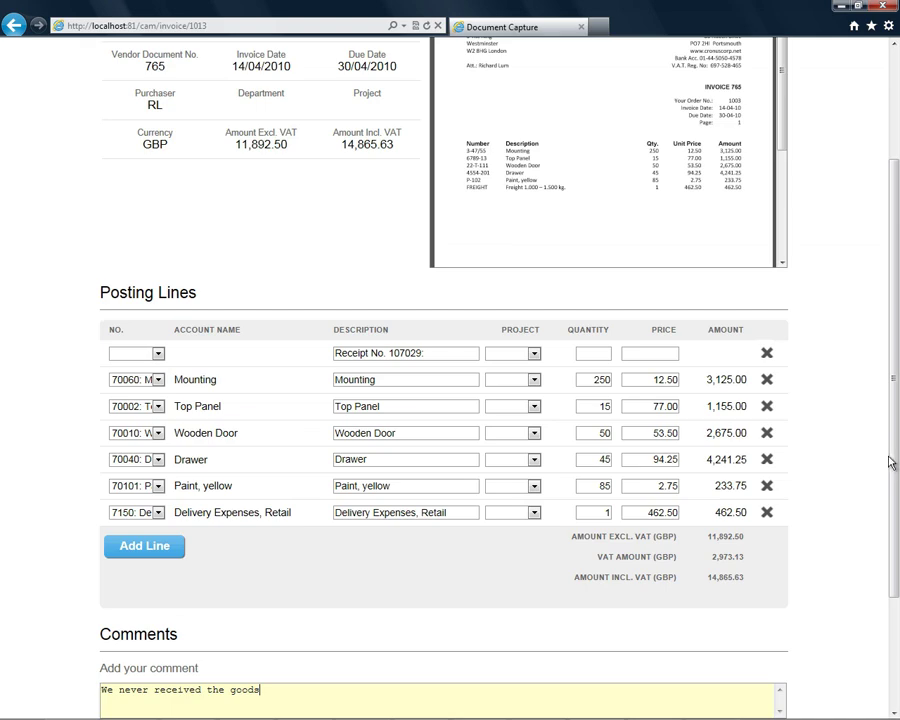
{"action": "left_click_drag", "start_coordinate": [892, 458], "coordinate": [892, 336]}
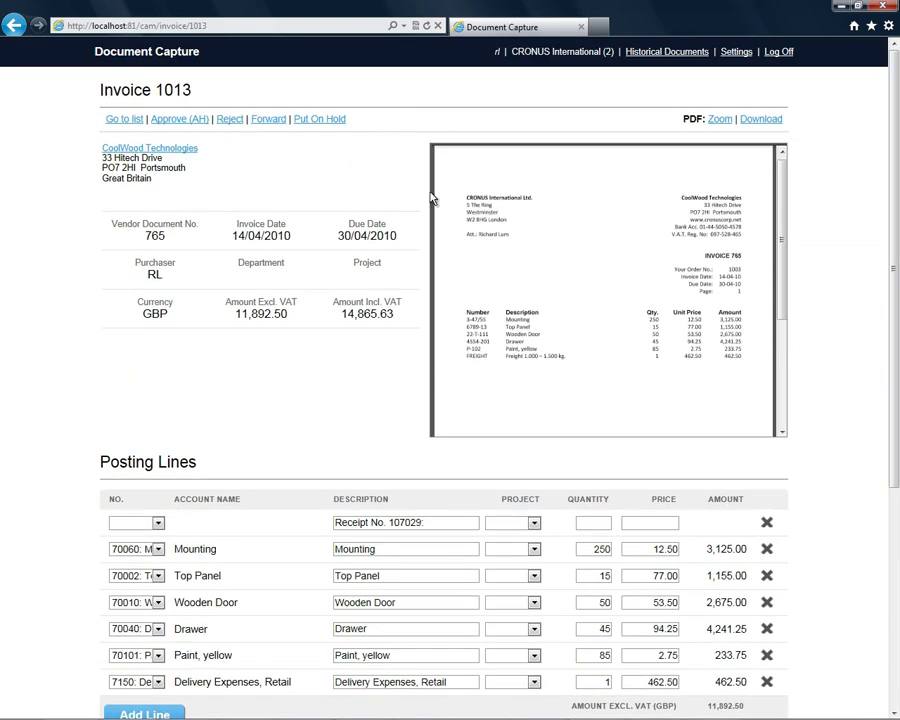
{"action": "left_click", "coordinate": [233, 120]}
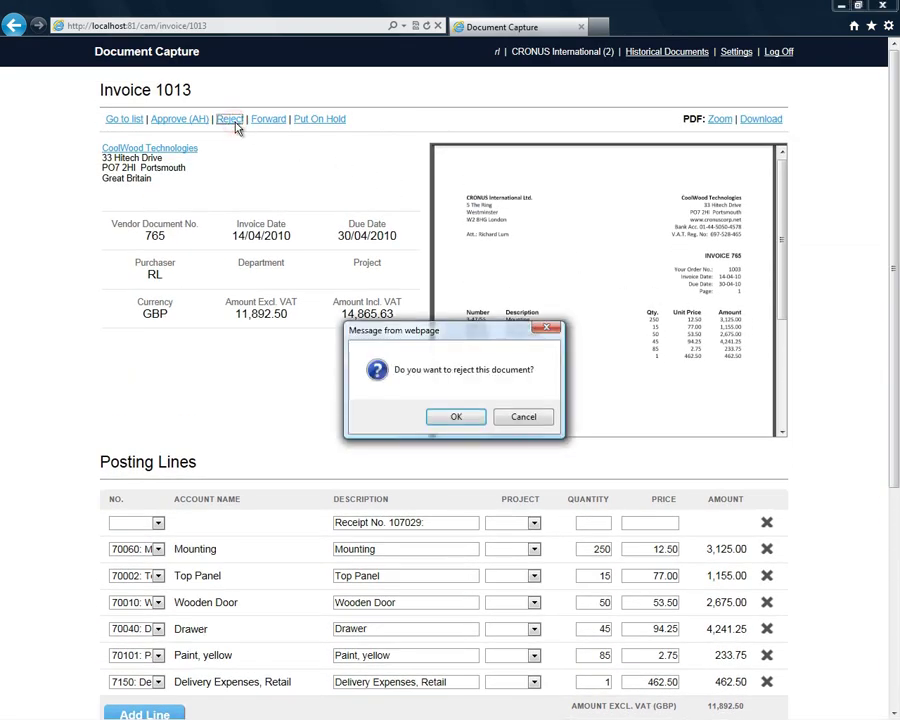
{"action": "left_click", "coordinate": [437, 417]}
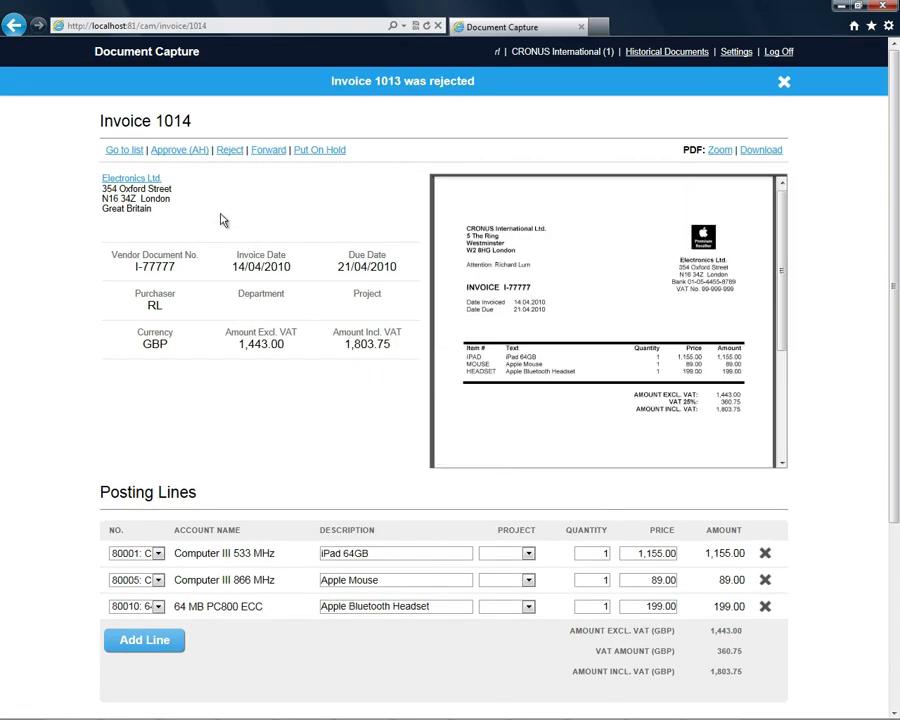
{"action": "left_click", "coordinate": [188, 152]}
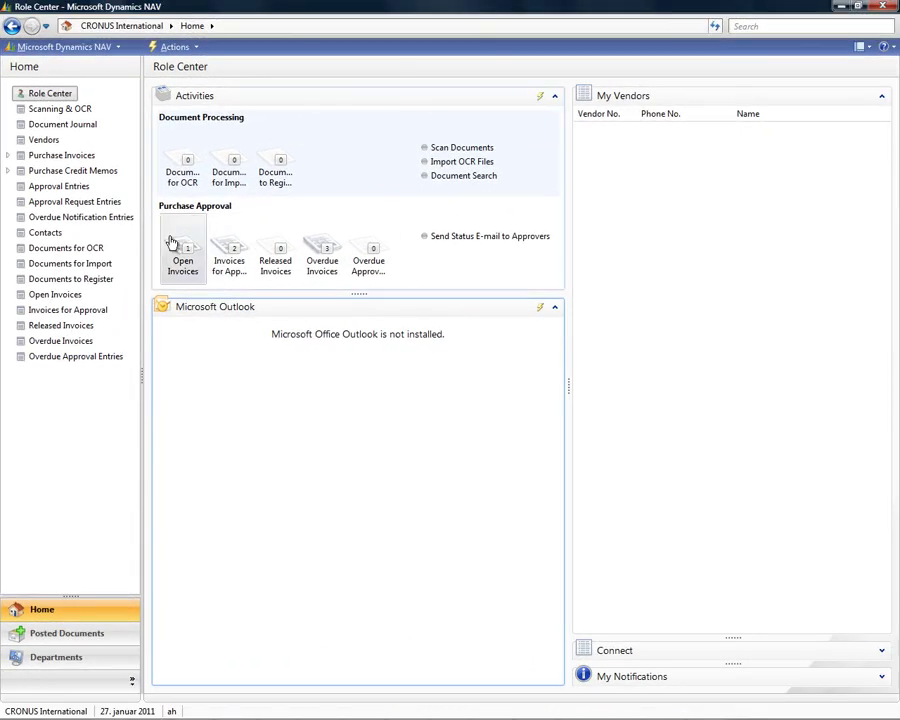
- Approve Lewis Home Furniture invoice 1012 from Approval Entries so it becomes Released
{"action": "left_click", "coordinate": [84, 193]}
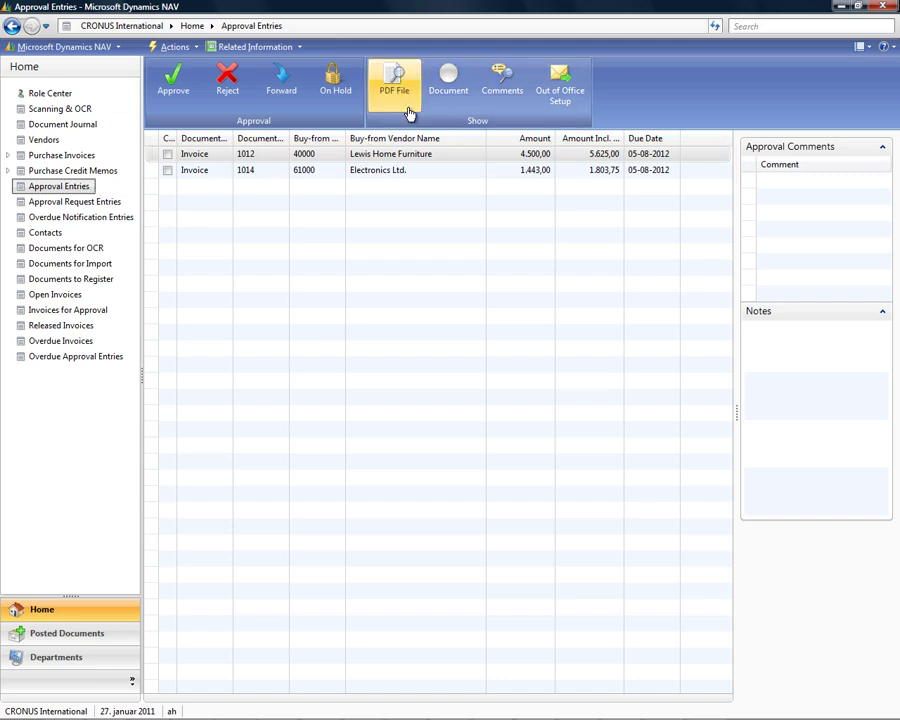
{"action": "left_click", "coordinate": [450, 85]}
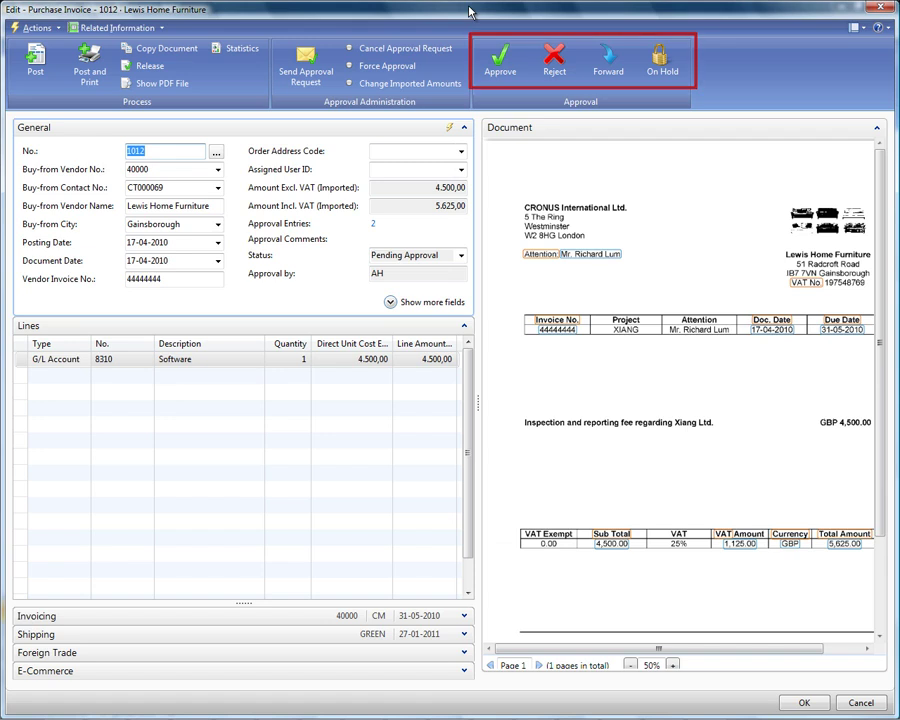
{"action": "left_click", "coordinate": [502, 62]}
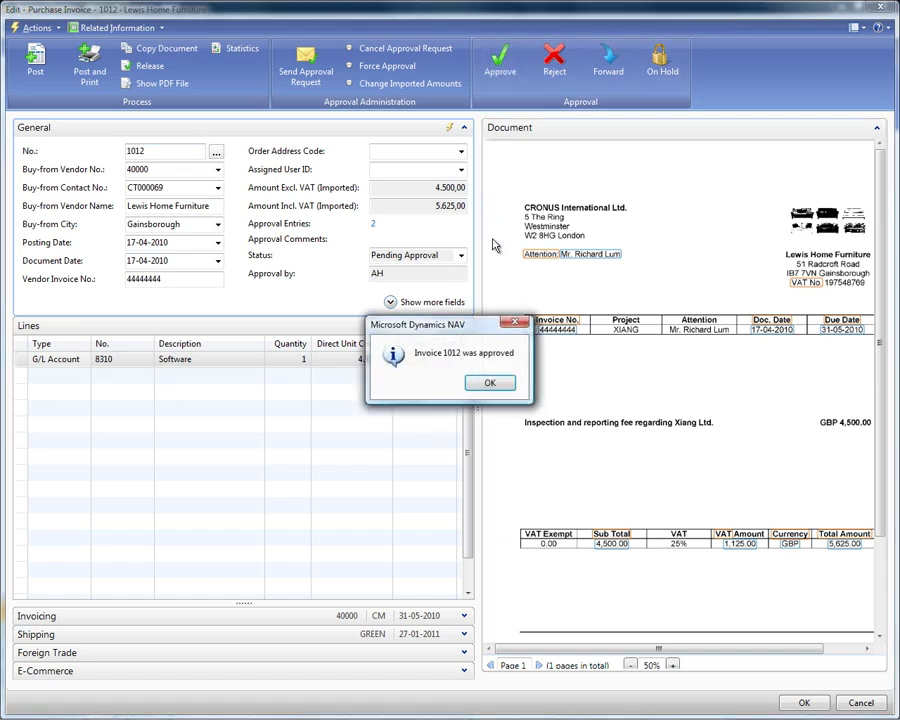
{"action": "left_click", "coordinate": [490, 383]}
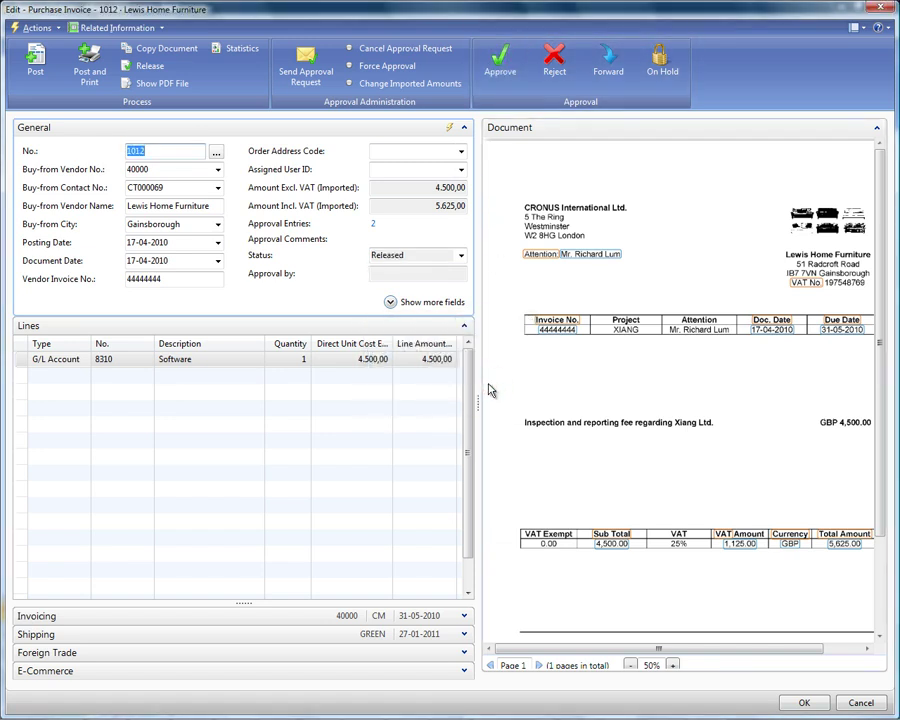
{"action": "left_click", "coordinate": [803, 702]}
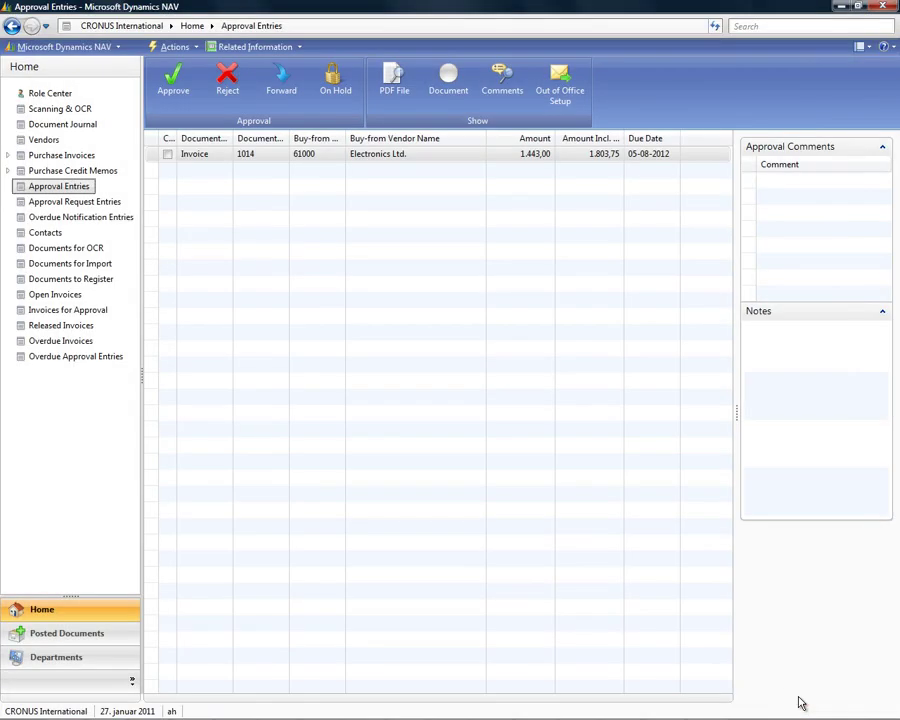
- Approve Electronics Ltd. invoice 1014, then display the Purchase Invoices list
{"action": "left_click", "coordinate": [181, 95]}
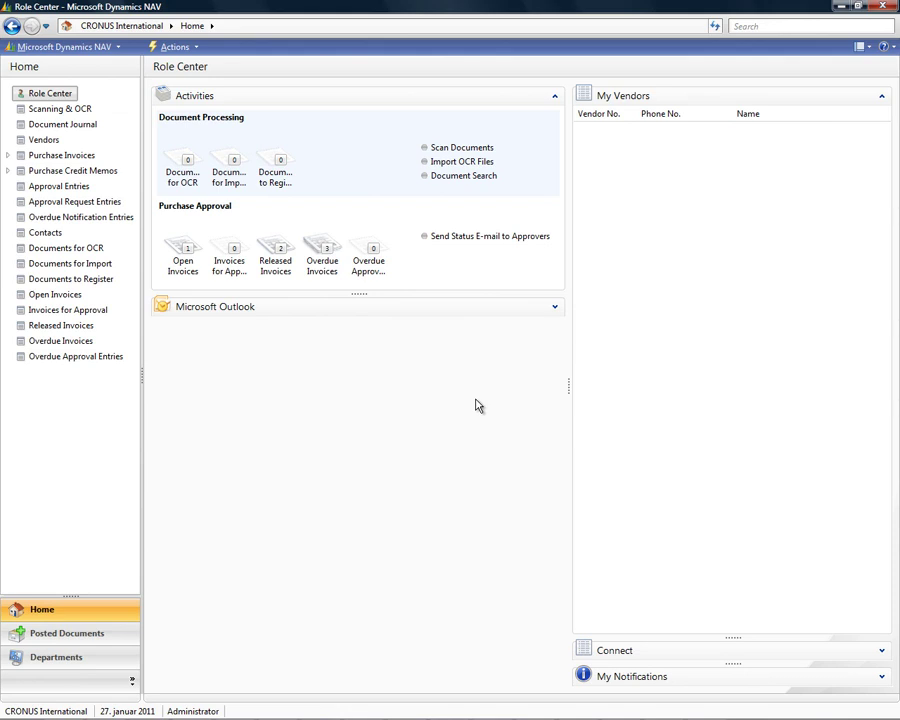
{"action": "left_click", "coordinate": [62, 155]}
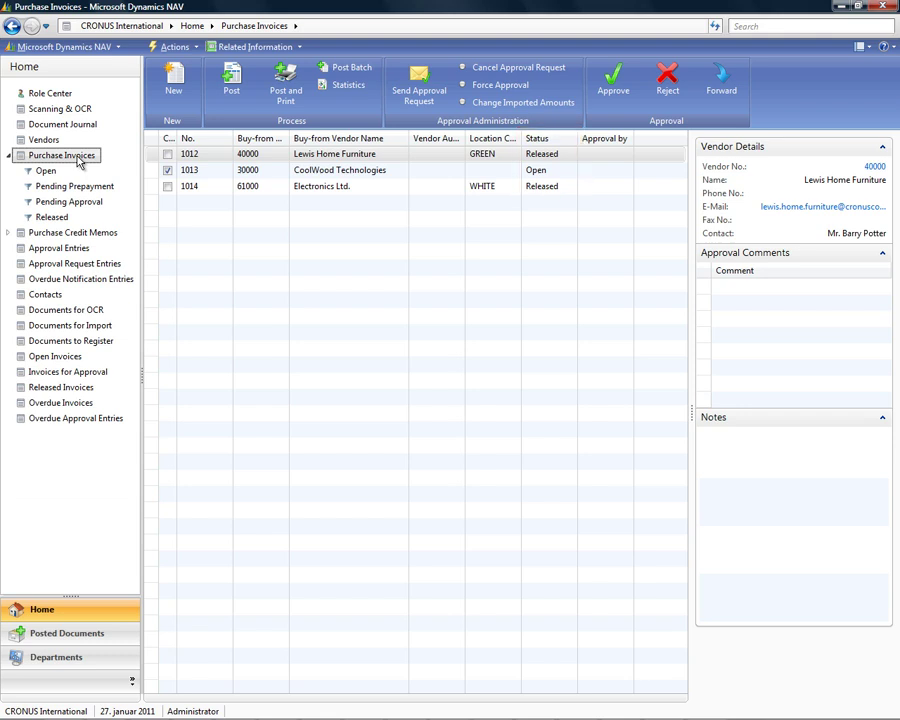
- Check invoice 1013's approval comment, then batch-post the two released invoices, 1012 and 1014
{"action": "left_click", "coordinate": [255, 174]}
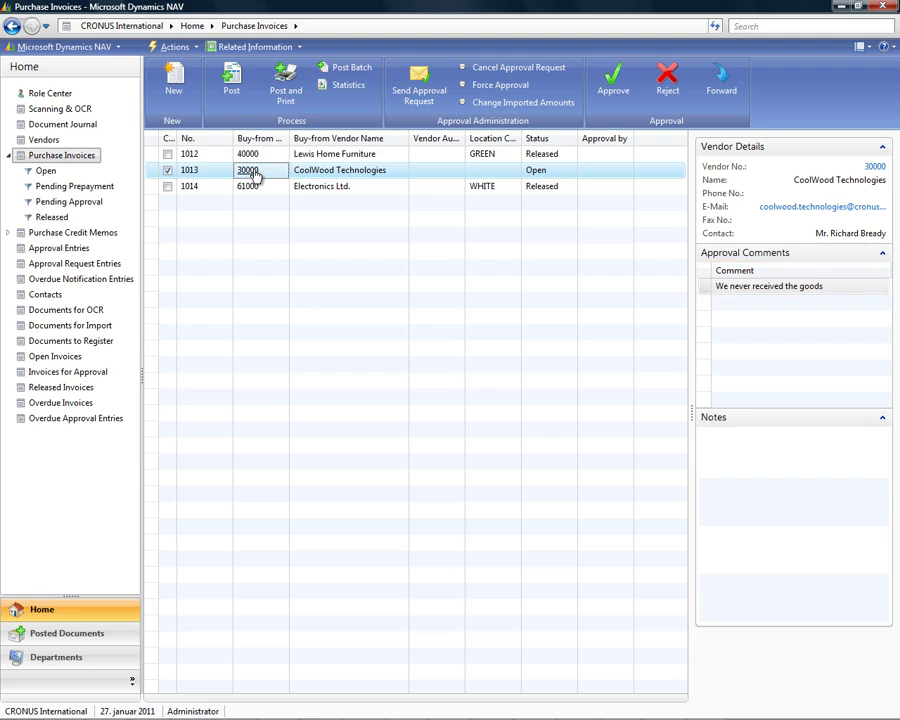
{"action": "left_click", "coordinate": [355, 71]}
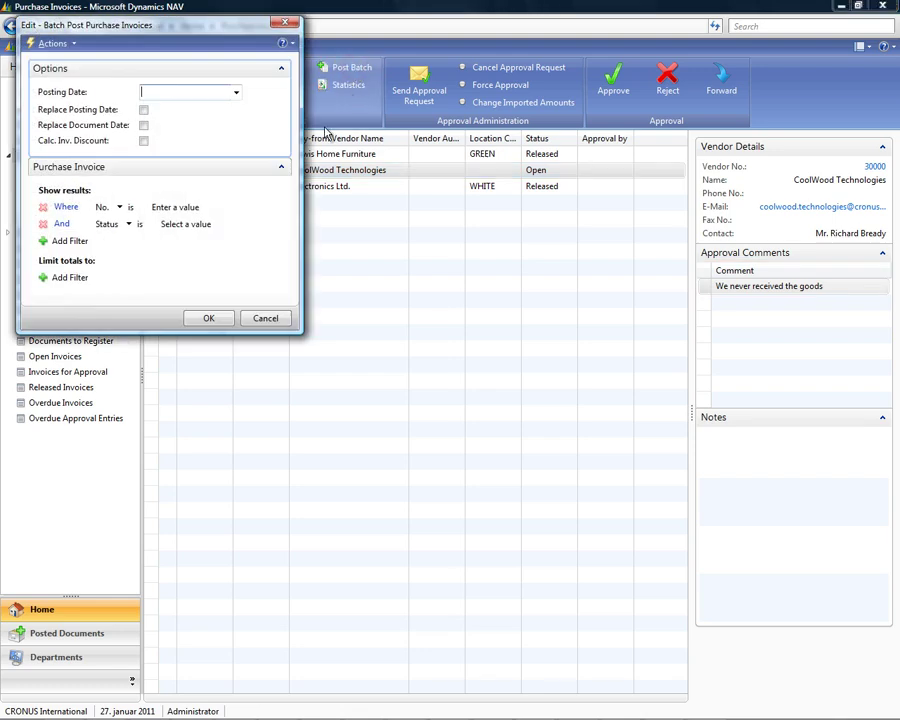
{"action": "left_click", "coordinate": [215, 318]}
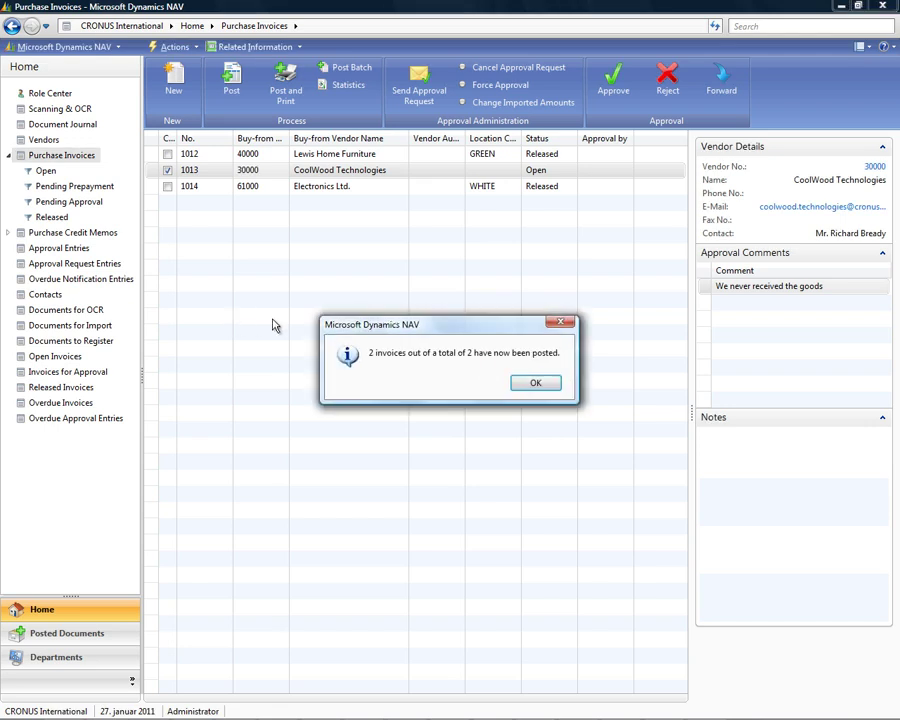
{"action": "left_click", "coordinate": [521, 388]}
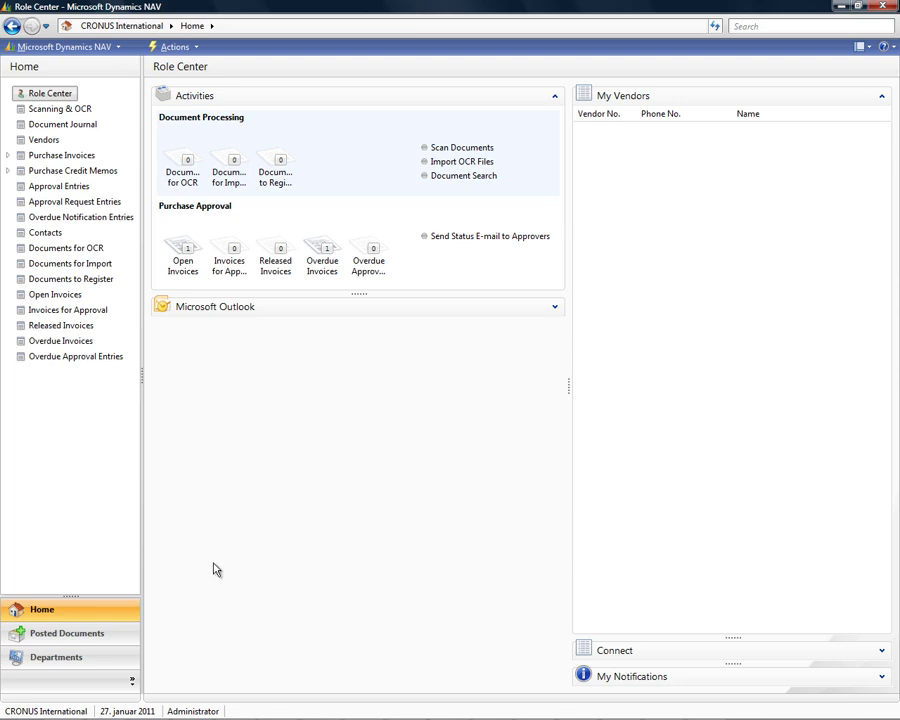
- Navigate from posted invoice 108028 (Lewis Home Furniture) and show its Document Capture PDF File
{"action": "left_click", "coordinate": [115, 635]}
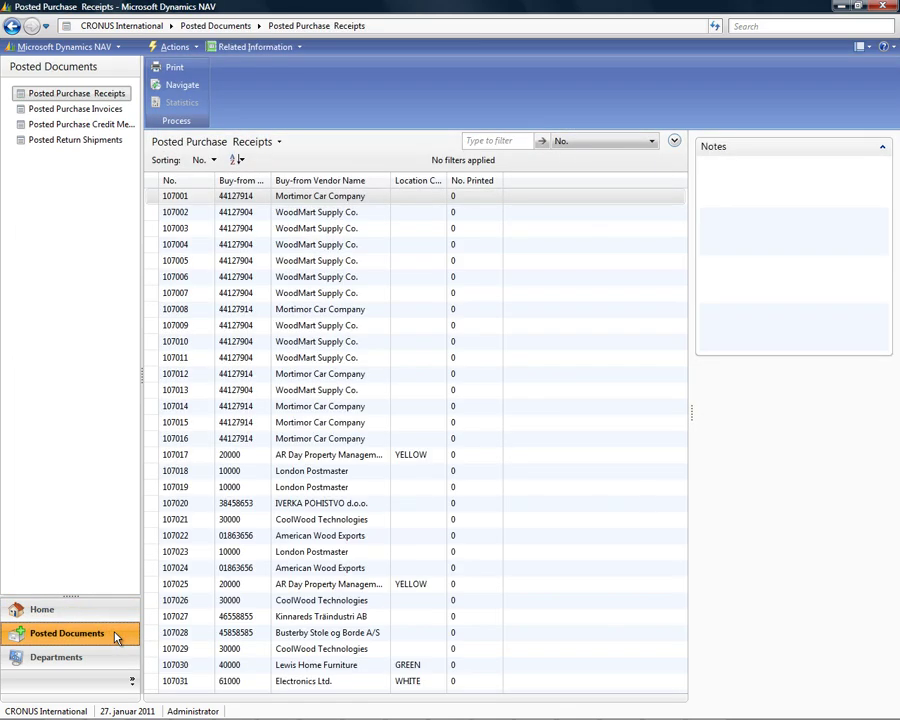
{"action": "left_click", "coordinate": [95, 111]}
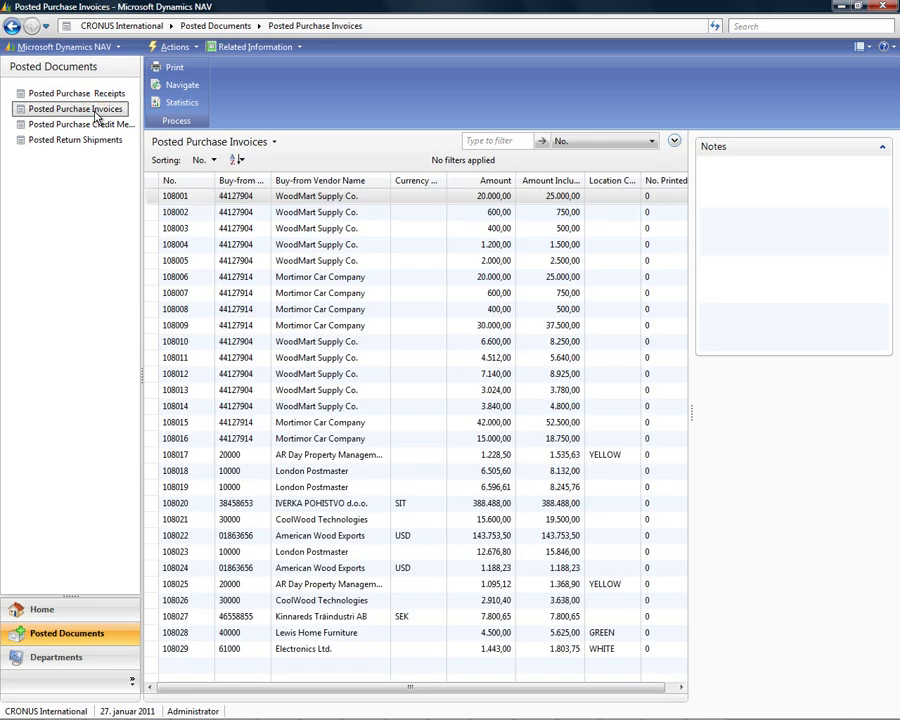
{"action": "left_click", "coordinate": [249, 635]}
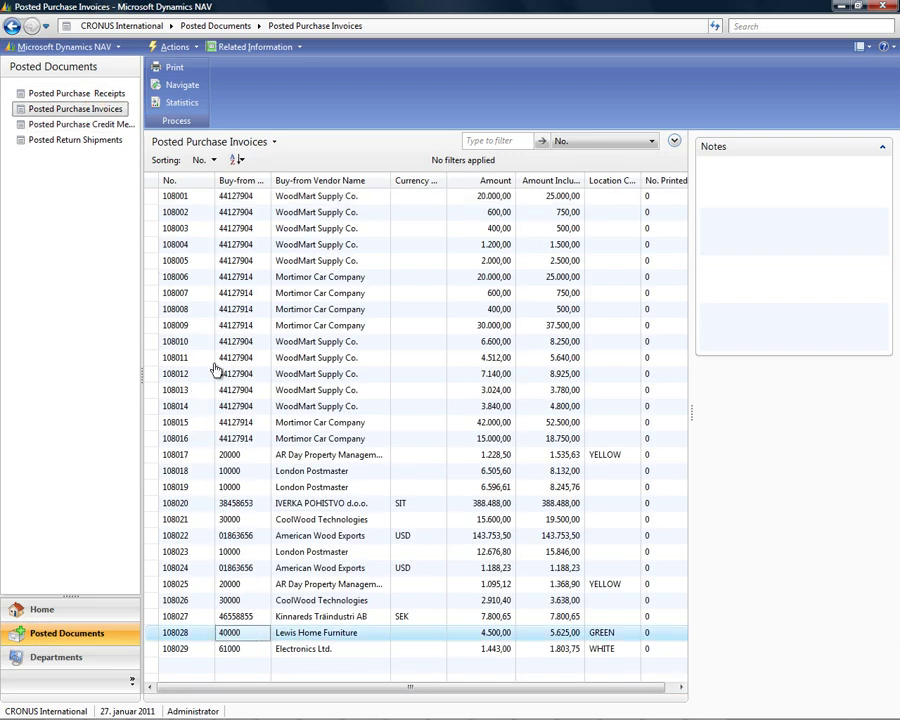
{"action": "left_click", "coordinate": [181, 86]}
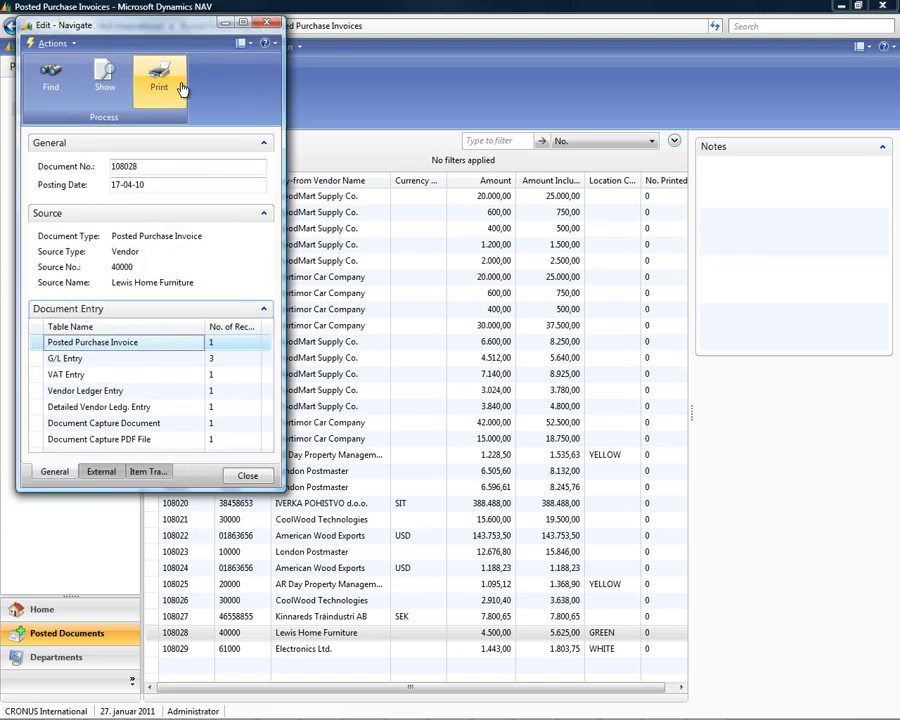
{"action": "left_click", "coordinate": [165, 440]}
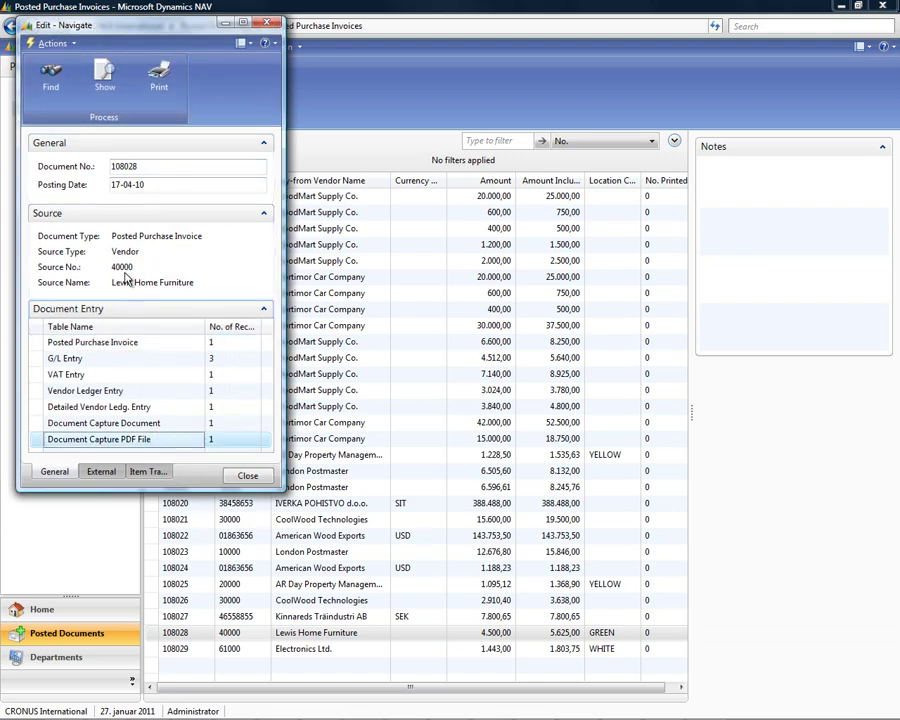
{"action": "left_click", "coordinate": [100, 76]}
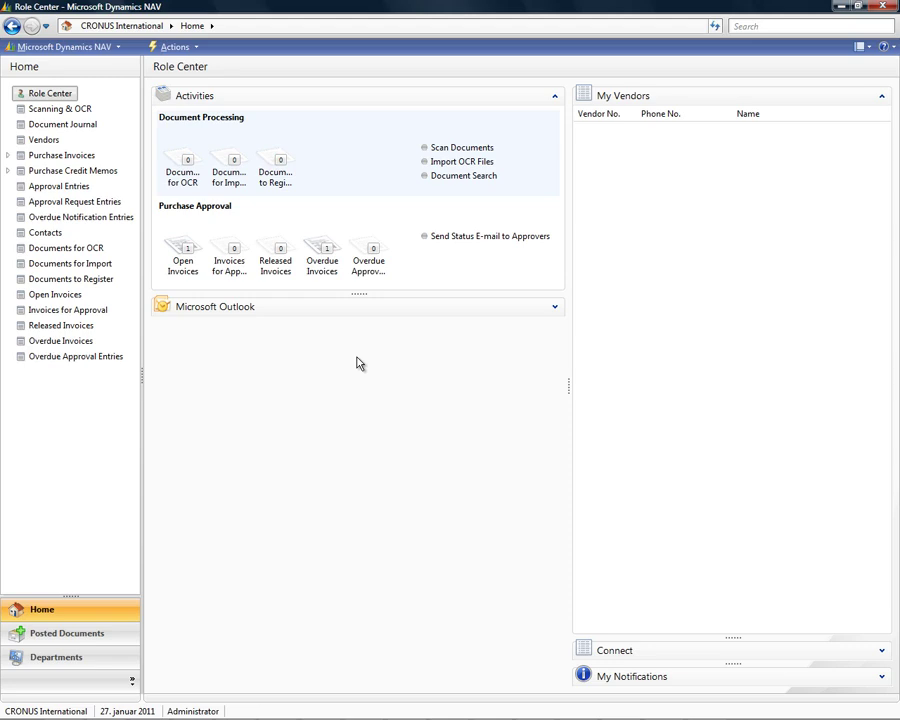
- Run Document Search for 'IPAD' to locate invoice 1014 as document D000003
{"action": "left_click", "coordinate": [461, 179]}
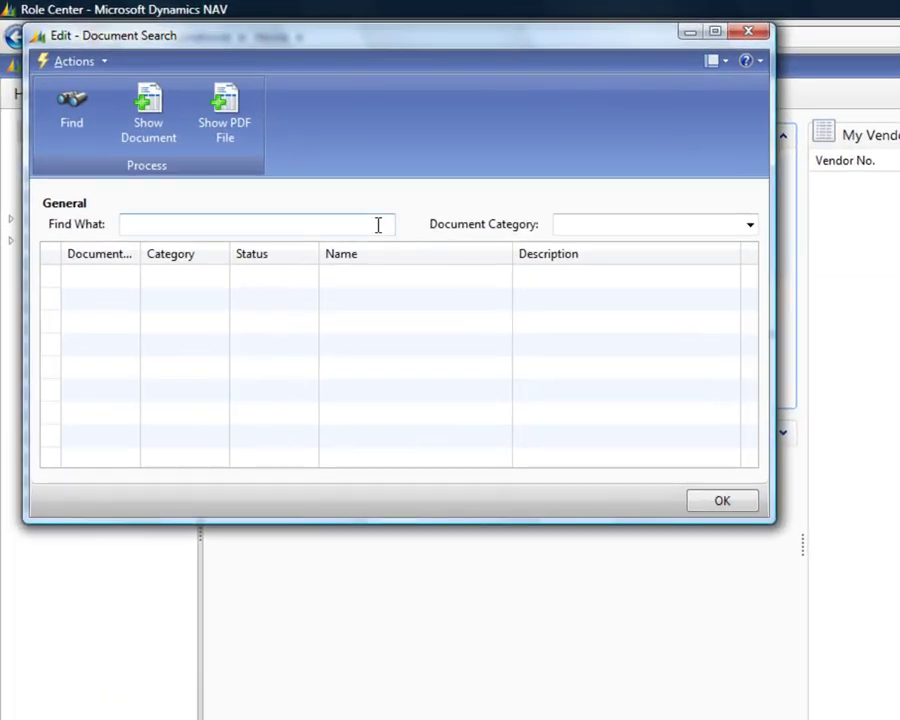
{"action": "left_click", "coordinate": [377, 223]}
{"action": "type", "text": "IPAD"}
{"action": "left_click", "coordinate": [70, 124]}
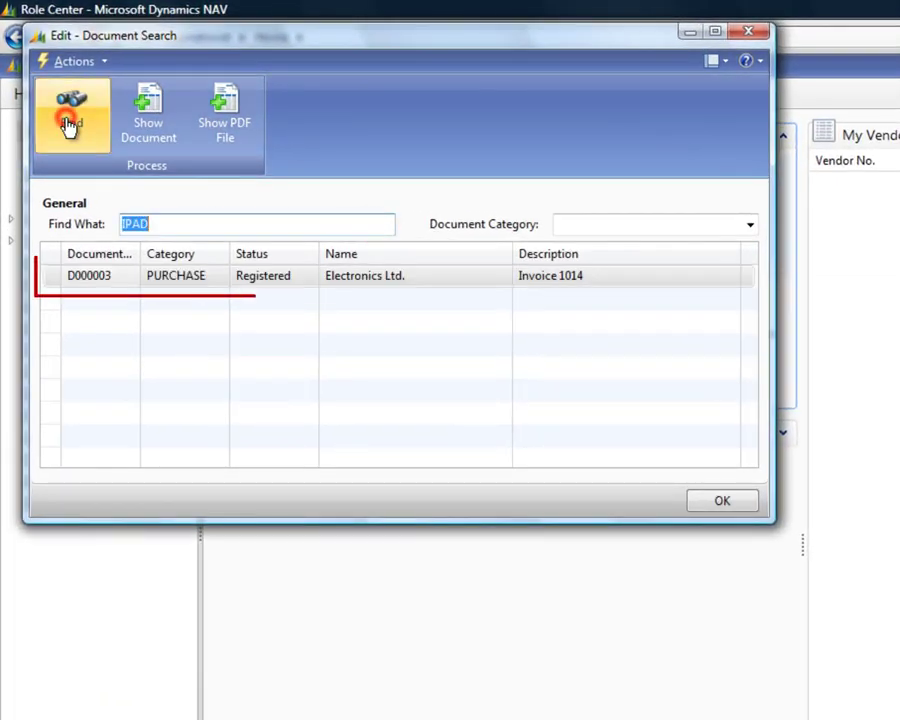